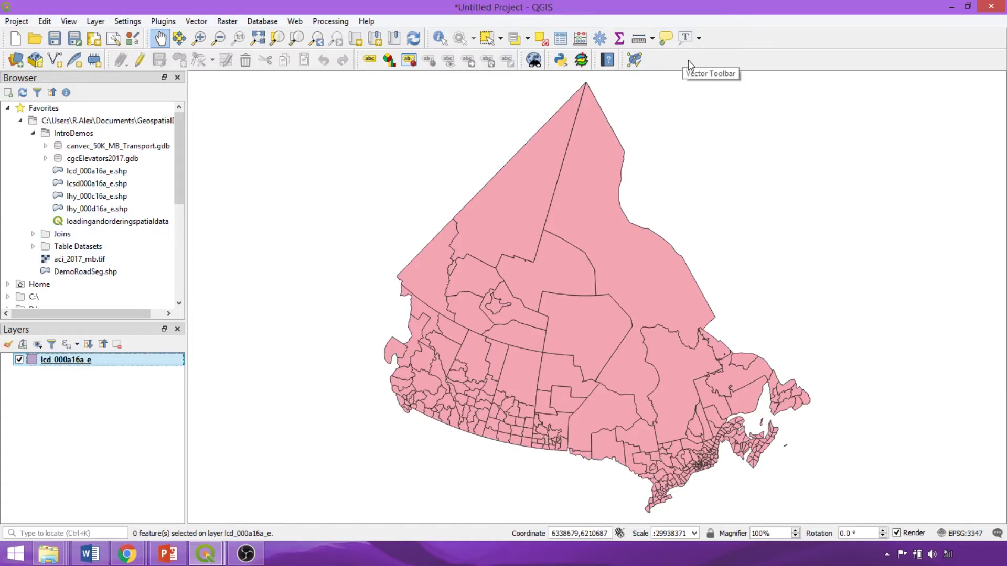
Turn on the Advanced Digitizing, Shape Digitizing and Snapping toolbars, then reposition the shape toolbar.
right_click(90, 84)
click(147, 324)
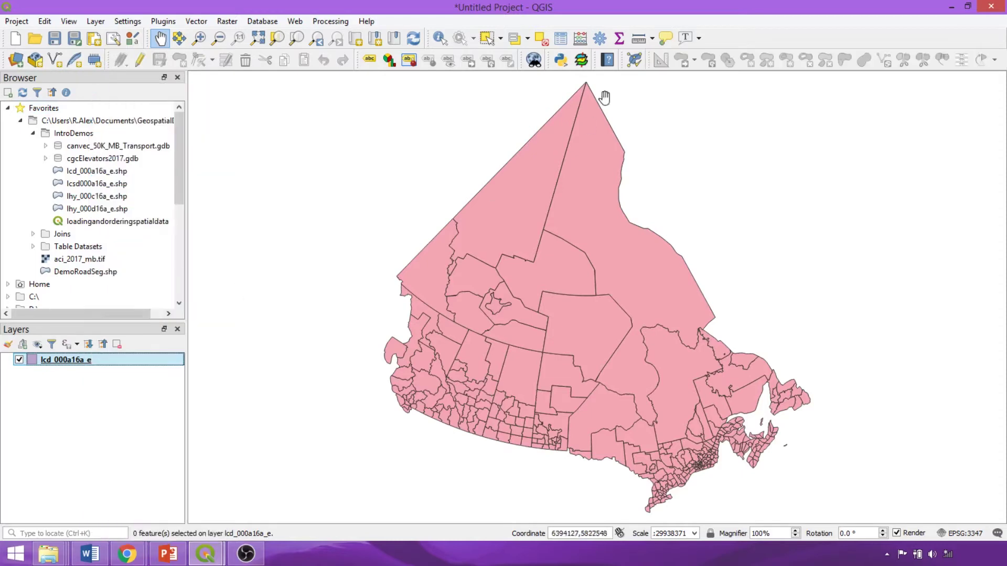
right_click(733, 45)
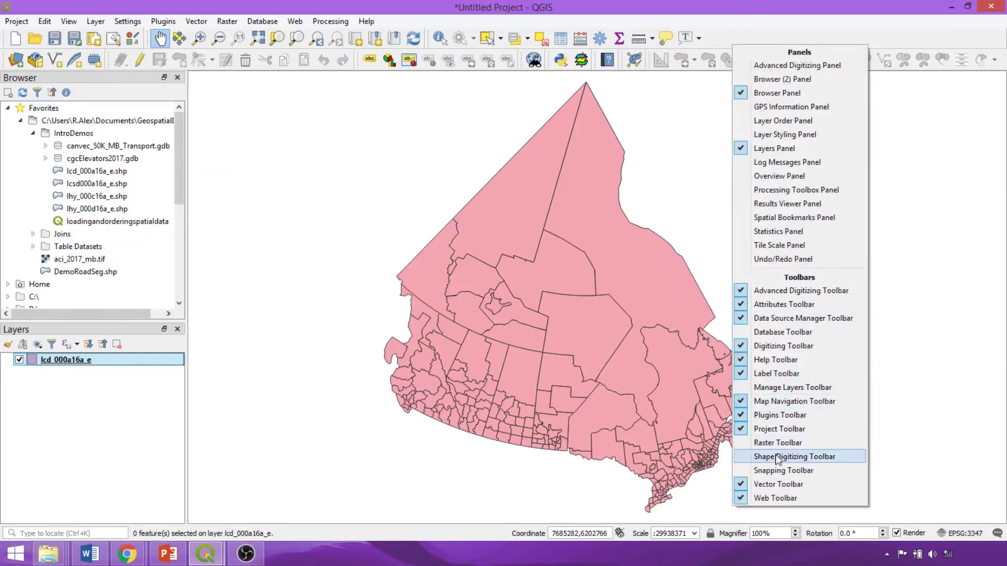
click(777, 456)
right_click(870, 46)
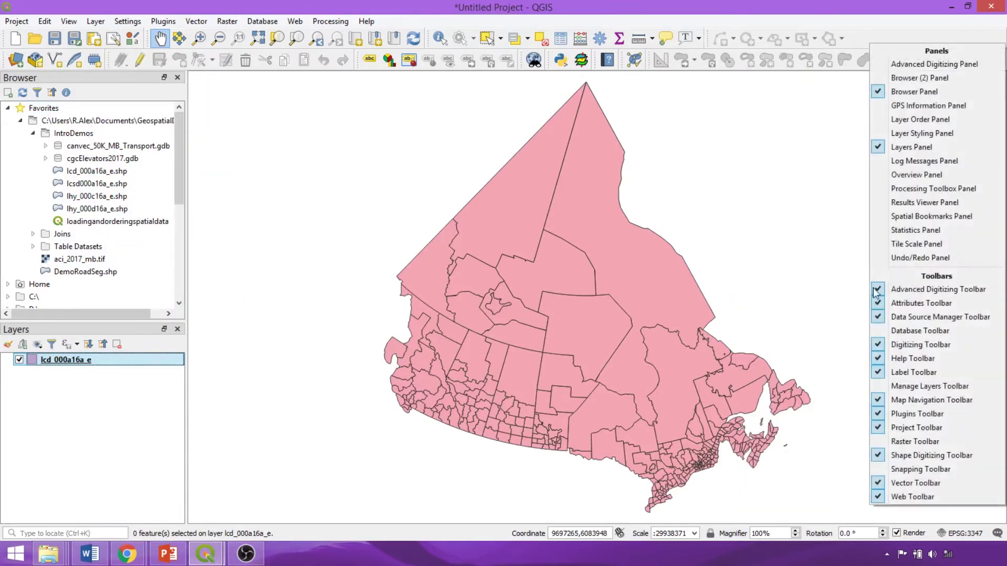
click(923, 469)
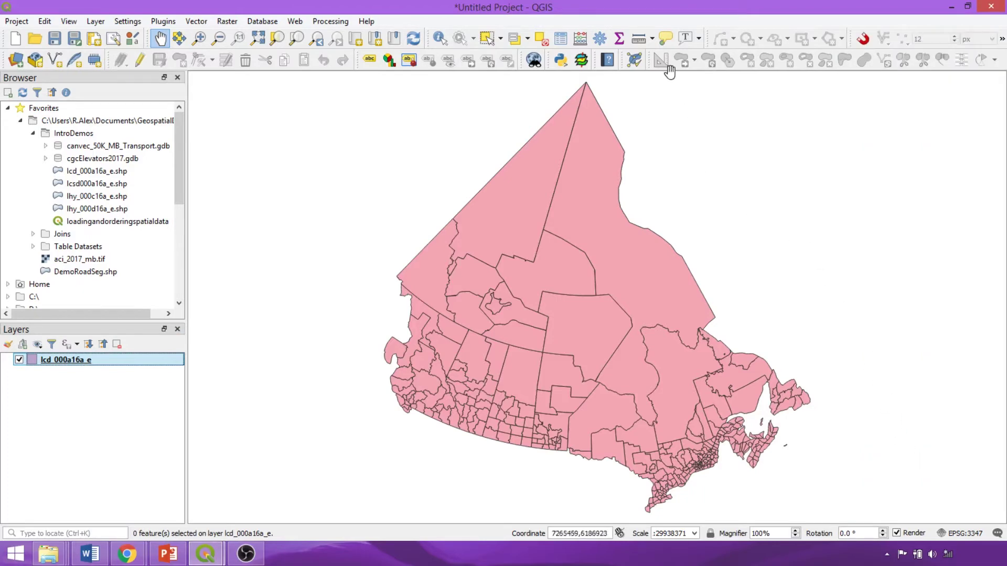
mouse_move(659, 61)
mouse_down()
mouse_move(700, 157)
mouse_move(661, 60)
mouse_up()
Define a new shapefile layer named AOI in IntroDemos with Polygon geometry.
click(93, 23)
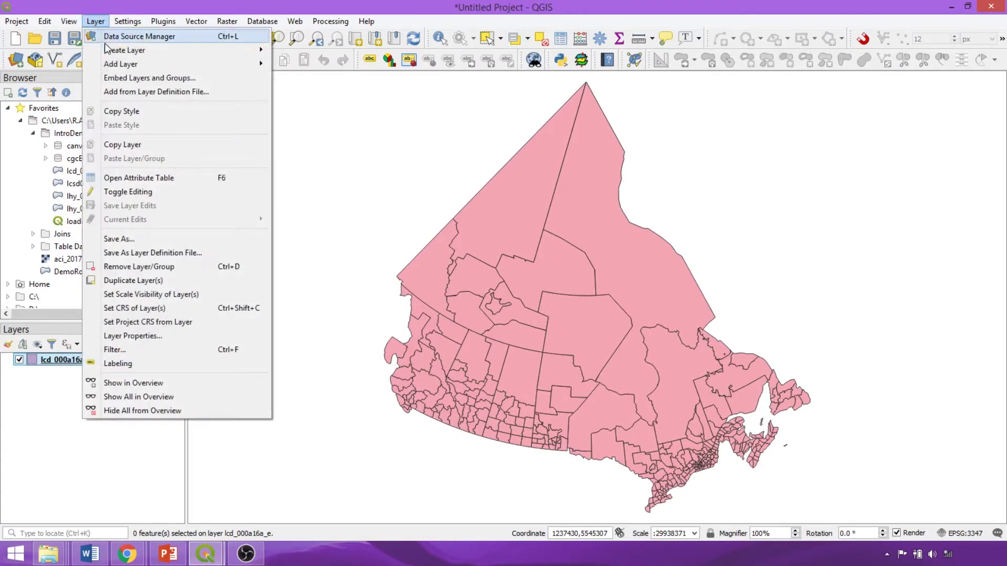
mouse_move(124, 50)
click(305, 67)
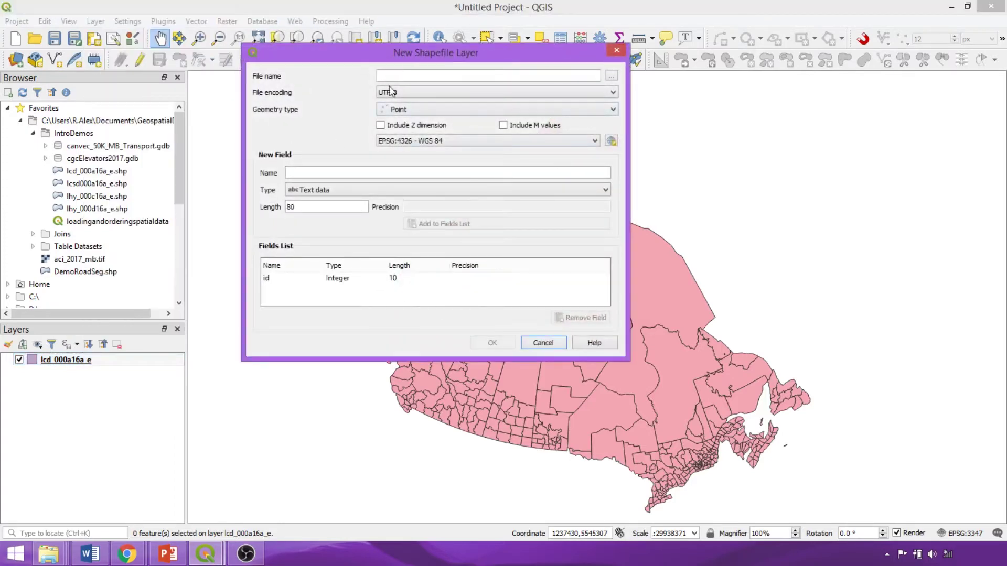
click(611, 77)
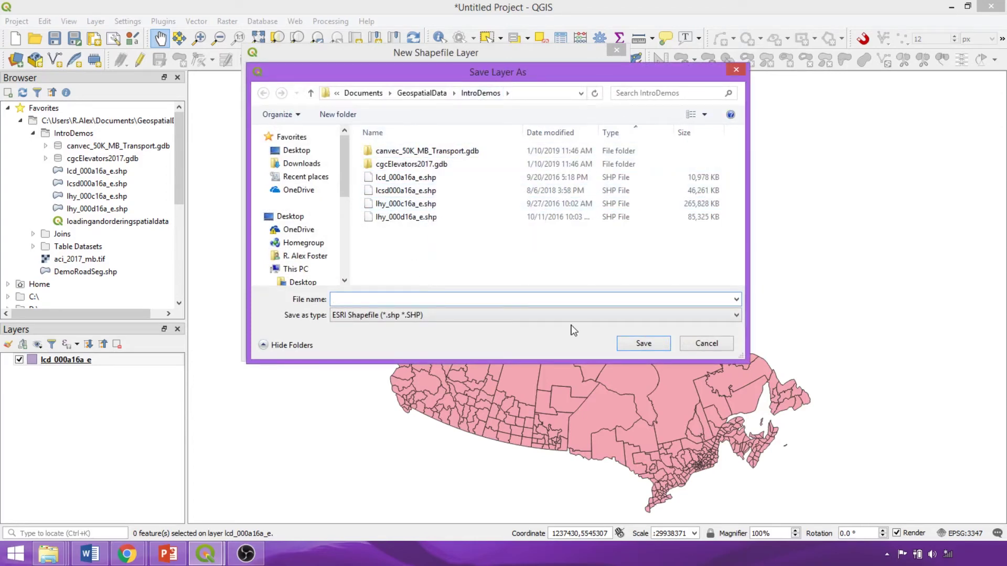
text(AOI)
click(622, 346)
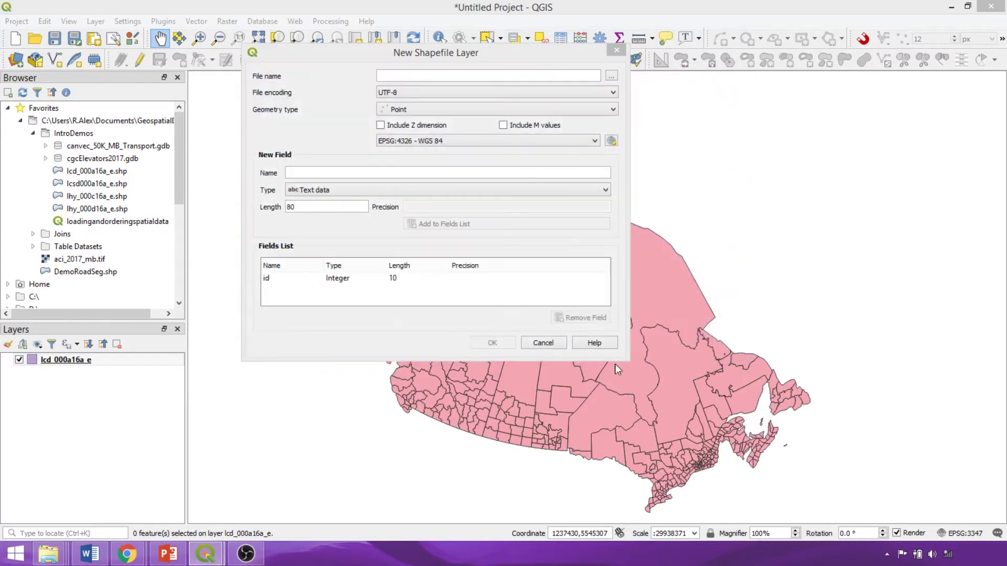
click(395, 110)
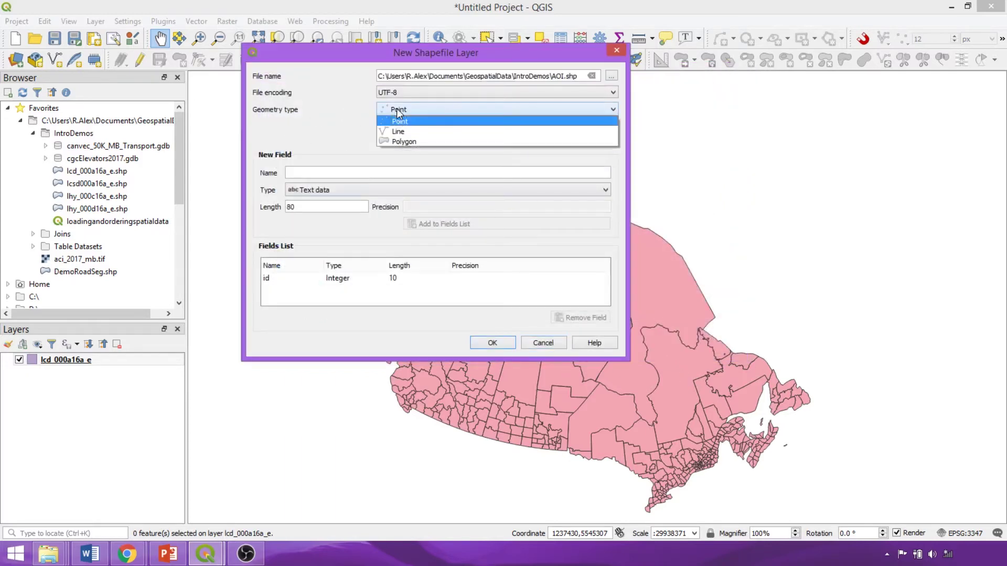
click(441, 140)
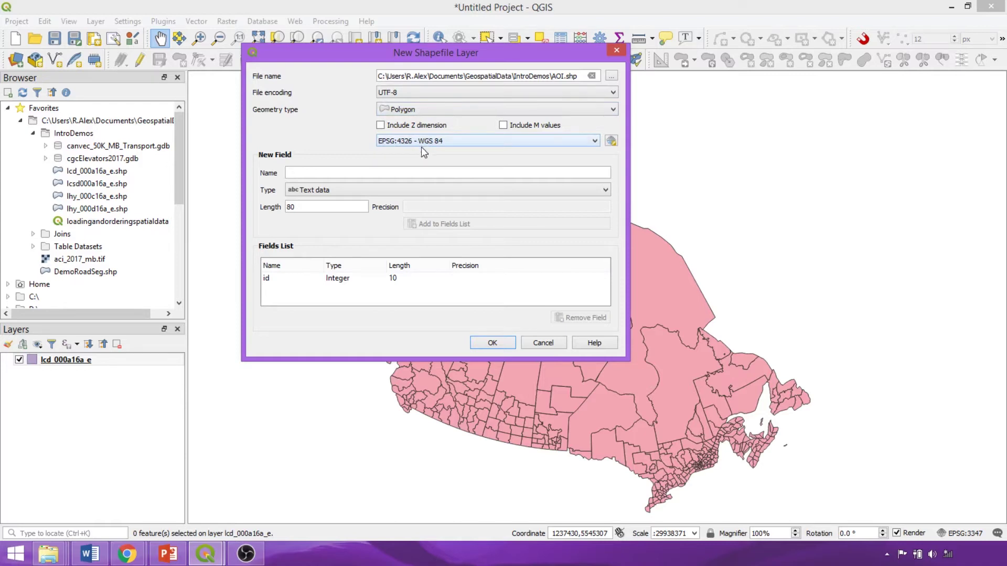
click(611, 142)
Filter the CRS list and confirm WGS 84 / UTM zone 14N (EPSG:32614), replacing an initial NAD83 pick.
click(490, 102)
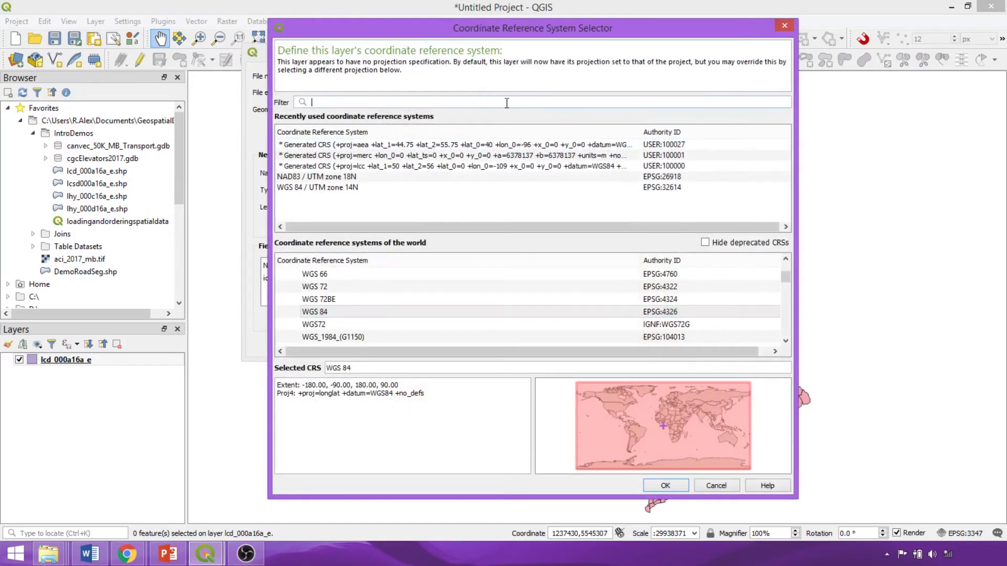
text(N)
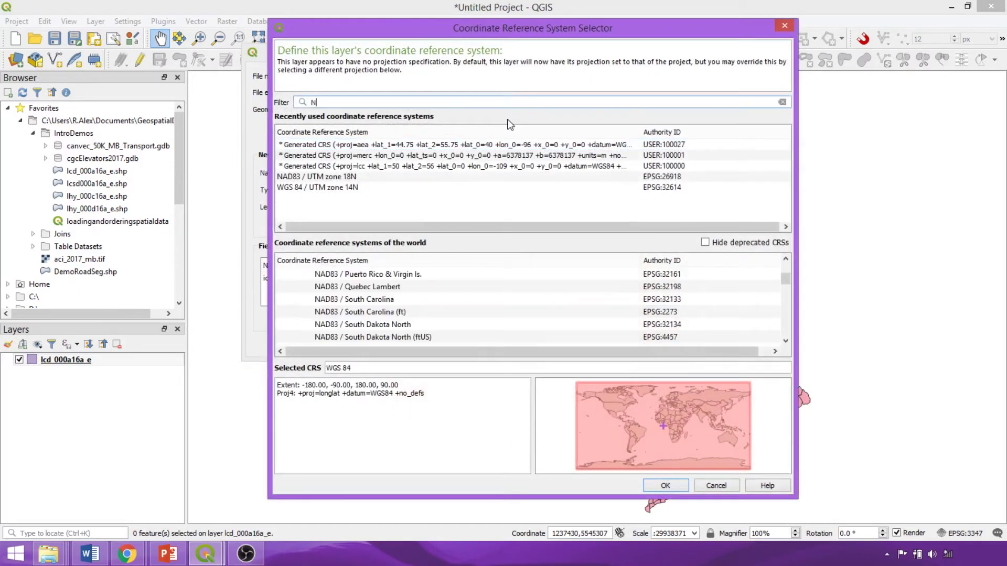
text(AD83)
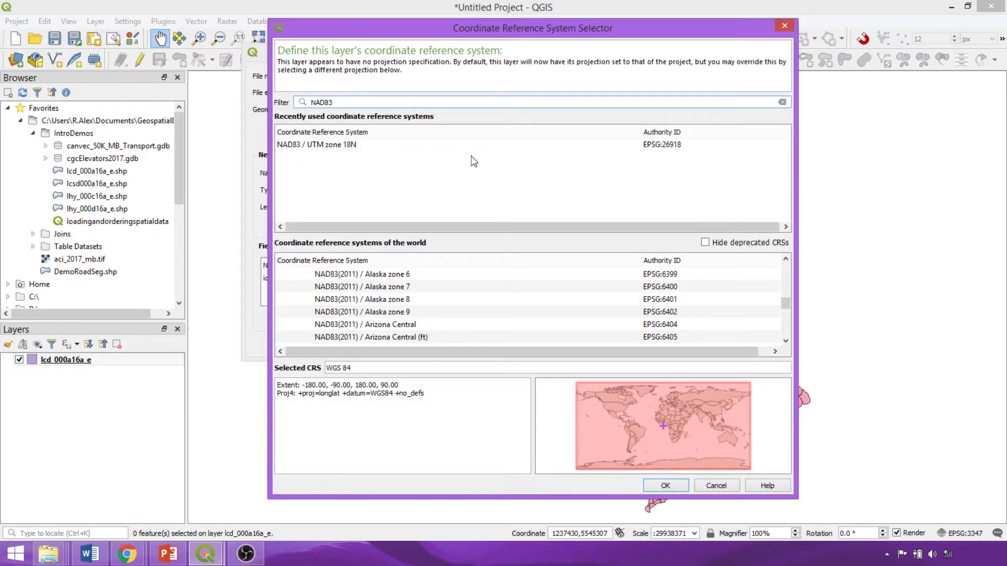
drag(789, 307, 787, 266)
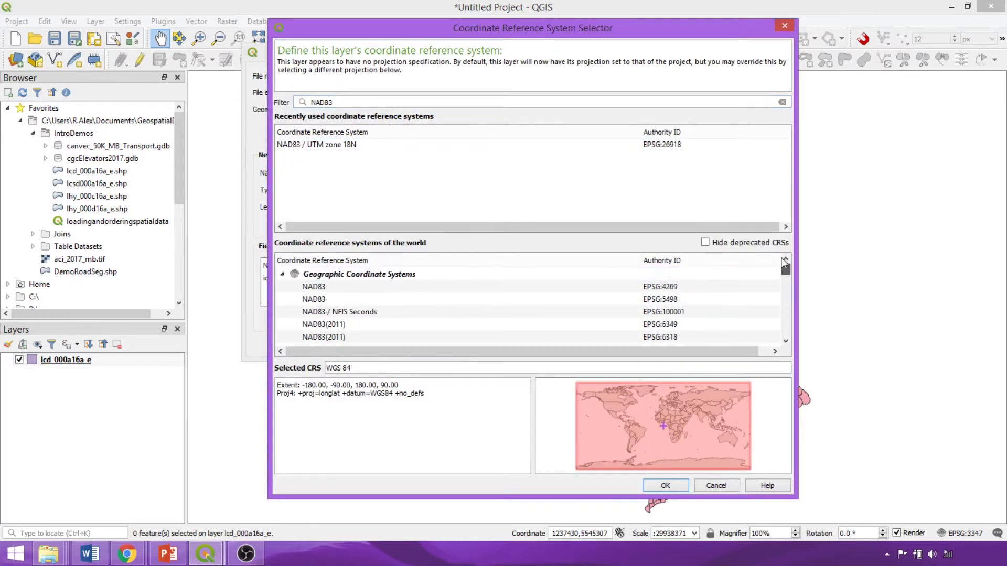
click(282, 275)
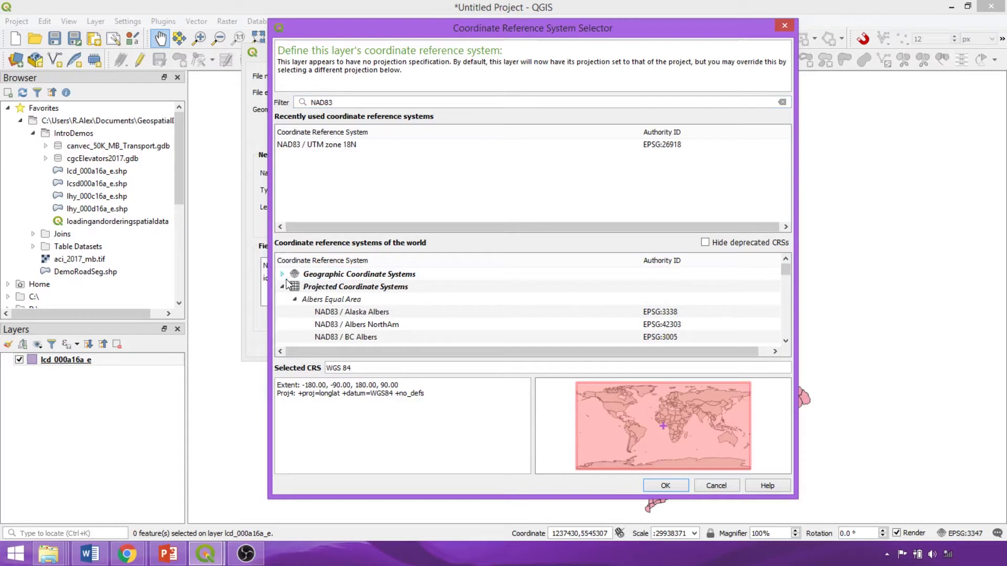
click(315, 288)
click(282, 274)
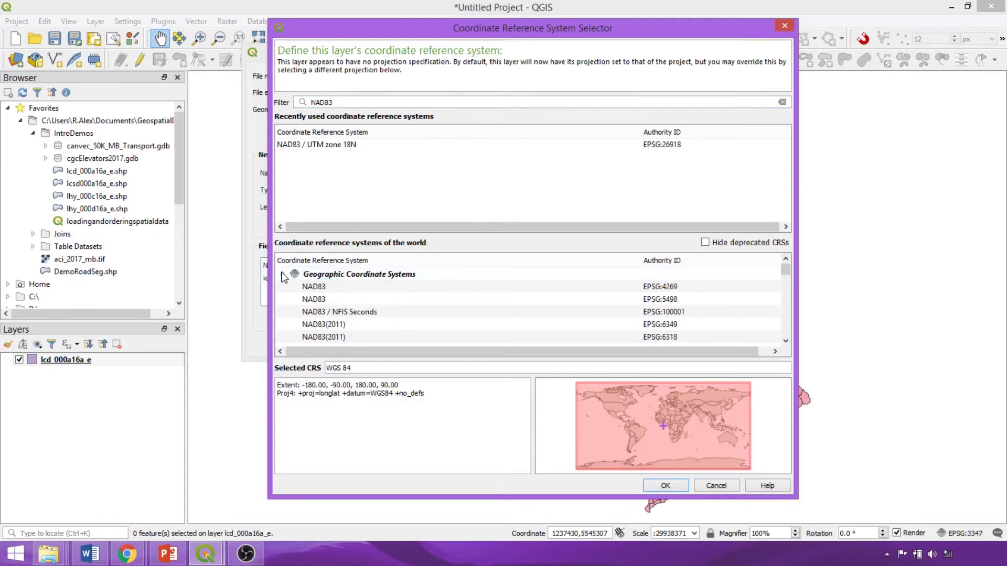
click(326, 285)
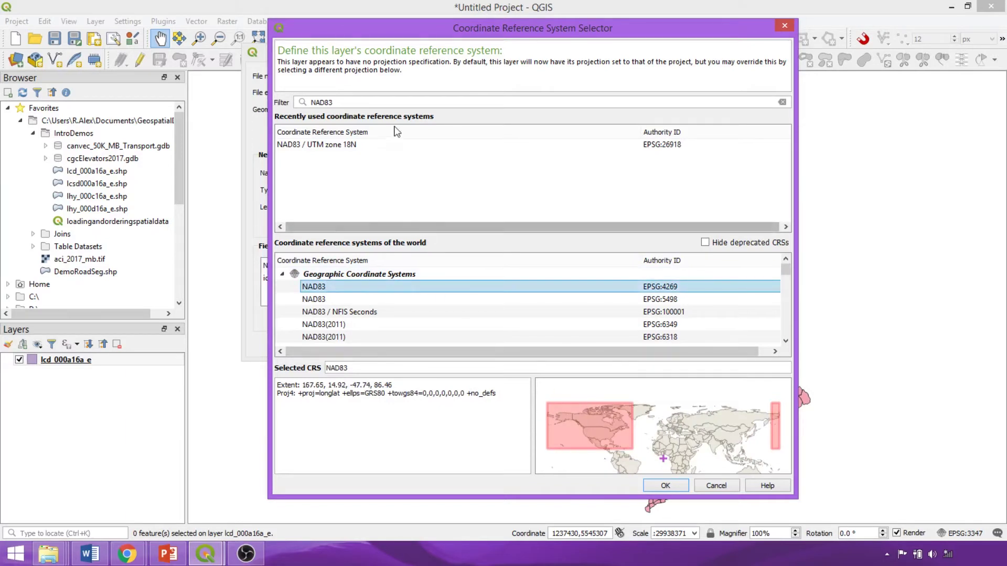
double_click(445, 107)
text(UT)
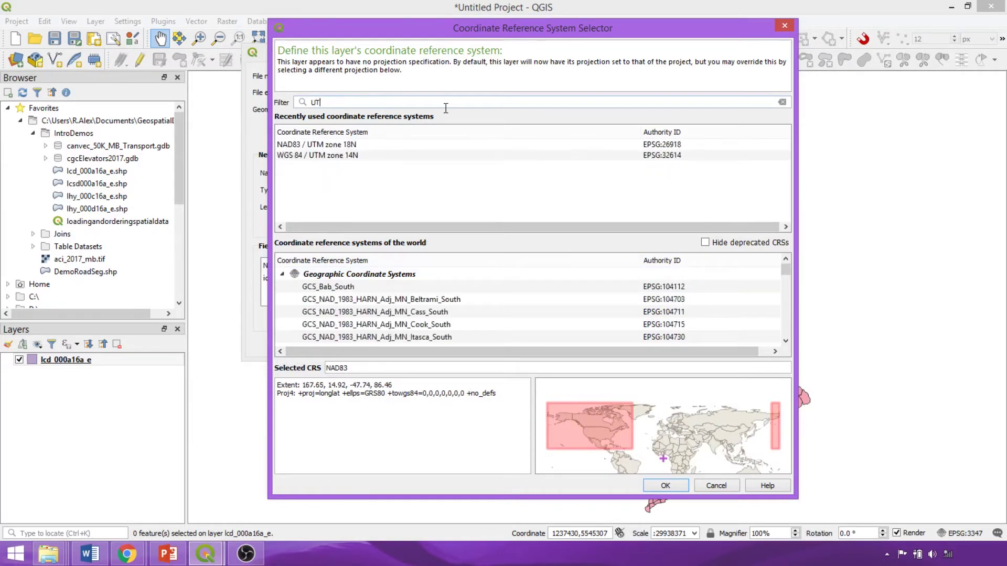
text(M Zone 14)
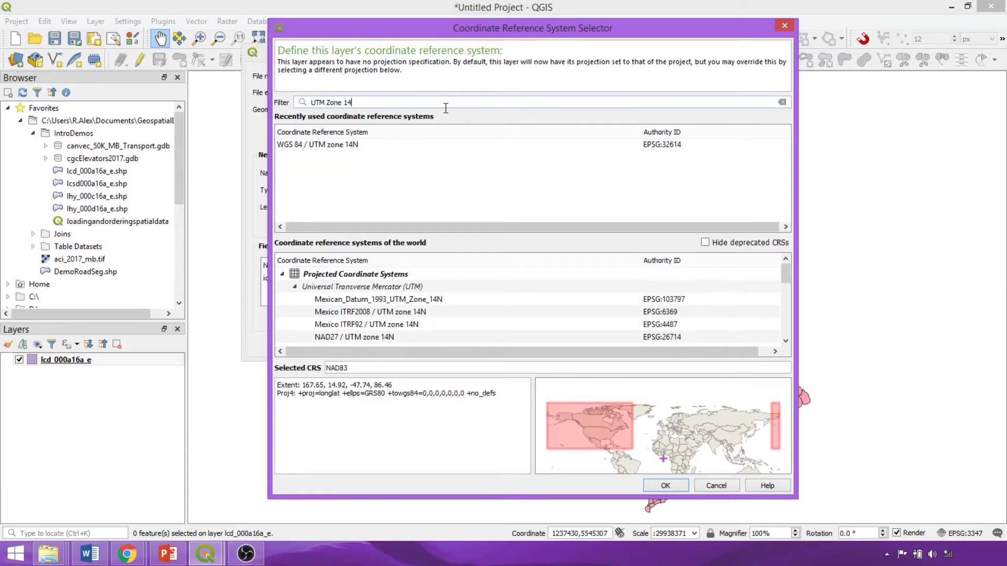
scroll(636, 285, down, 5)
scroll(629, 288, down, 5)
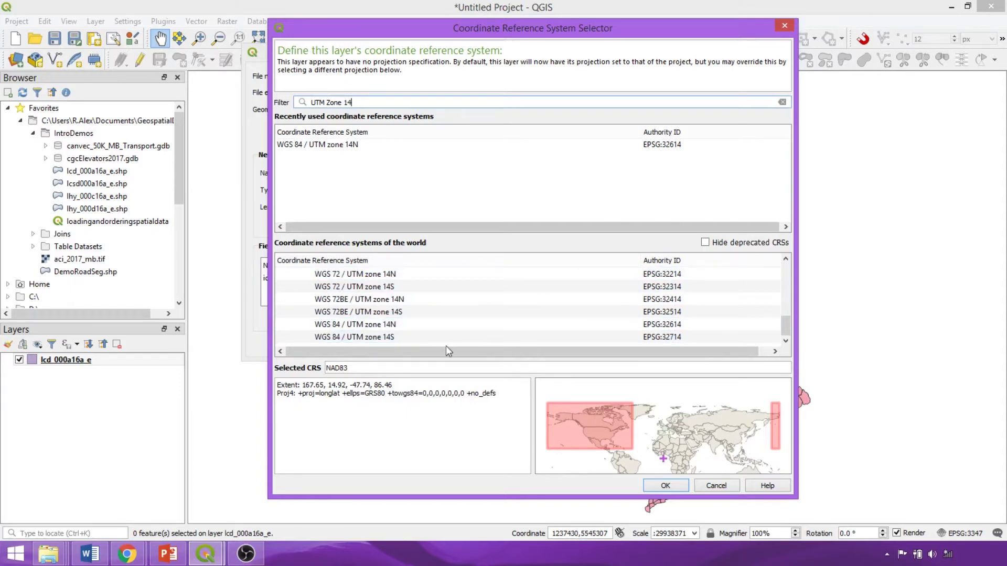
click(401, 329)
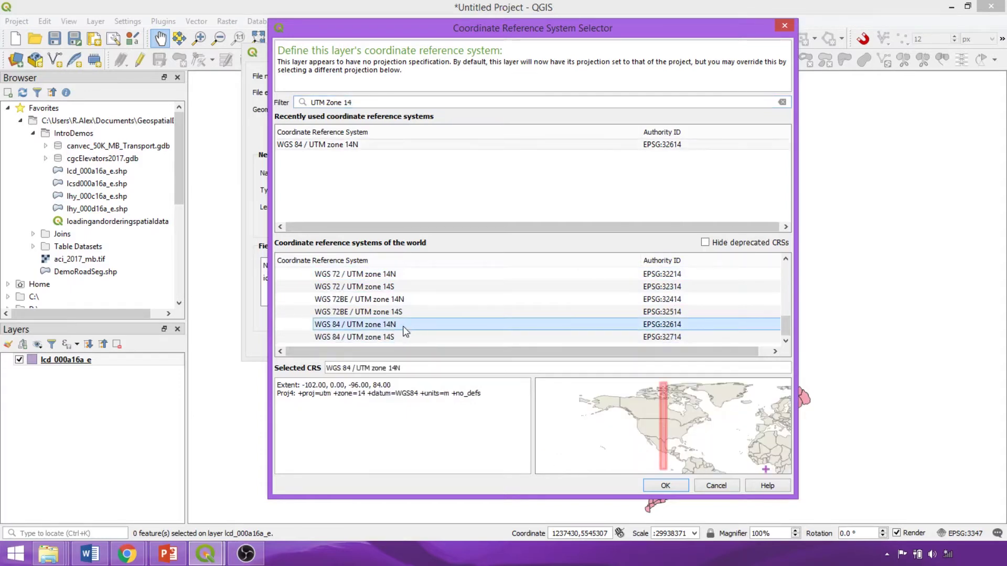
click(391, 100)
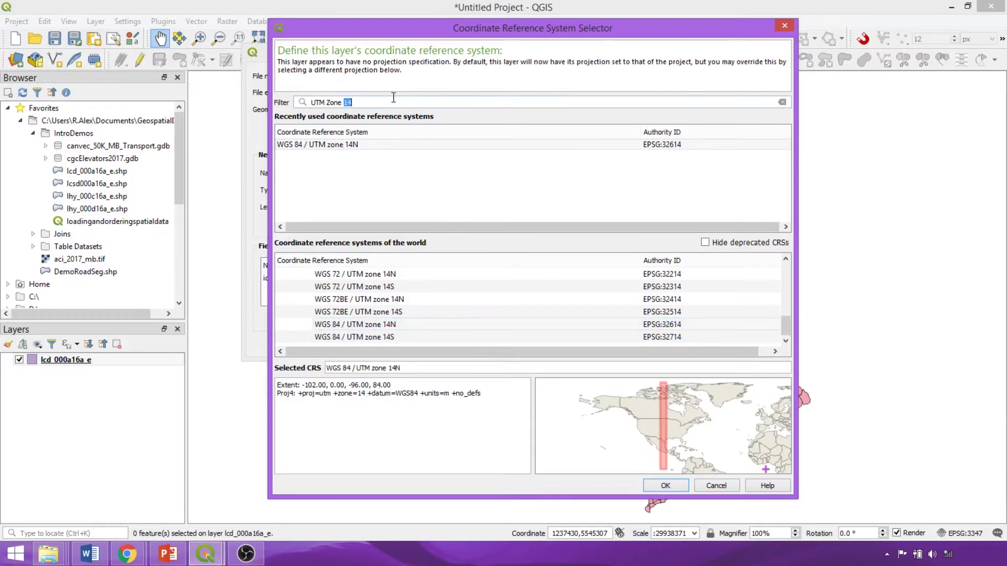
triple_click(391, 99)
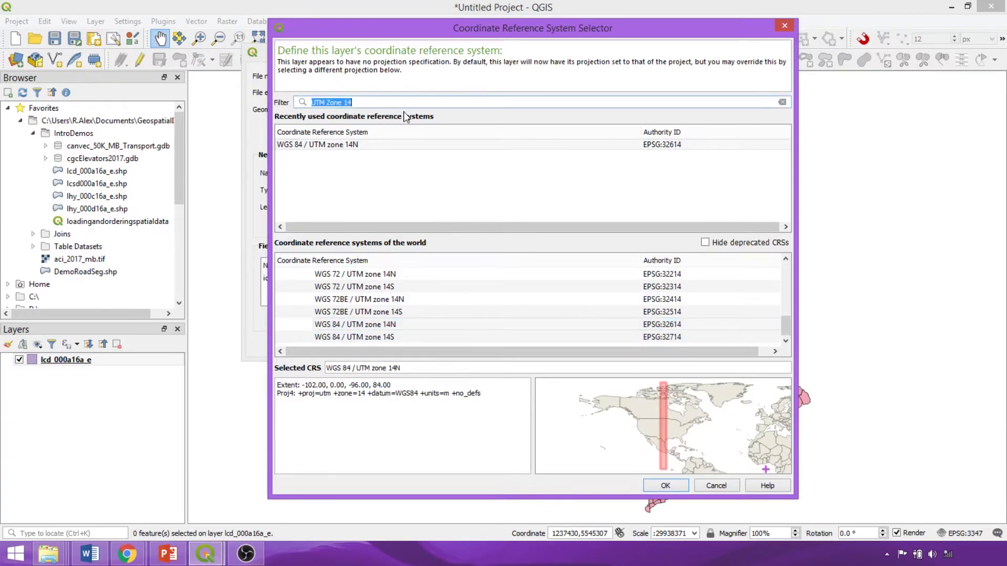
text(32614)
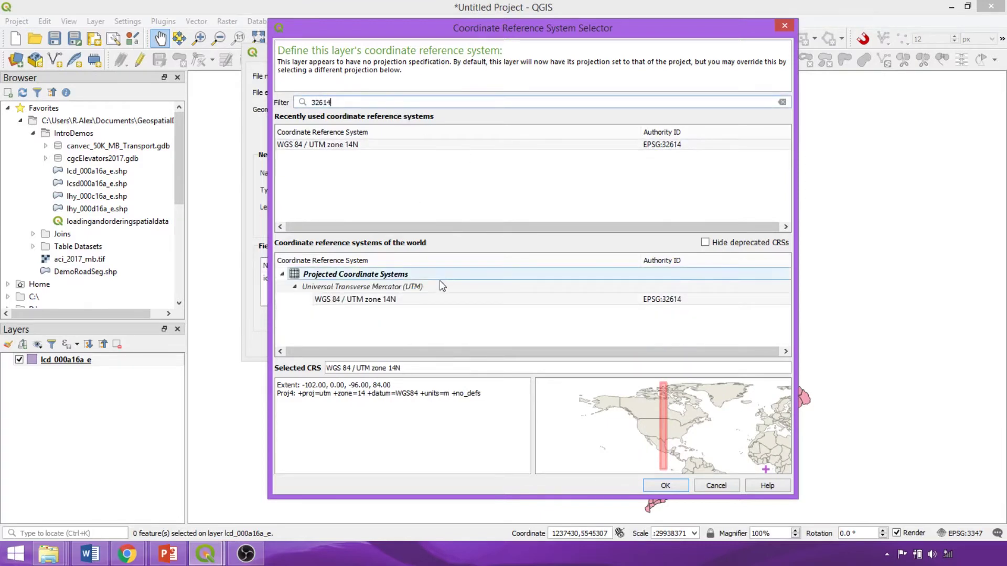
click(441, 299)
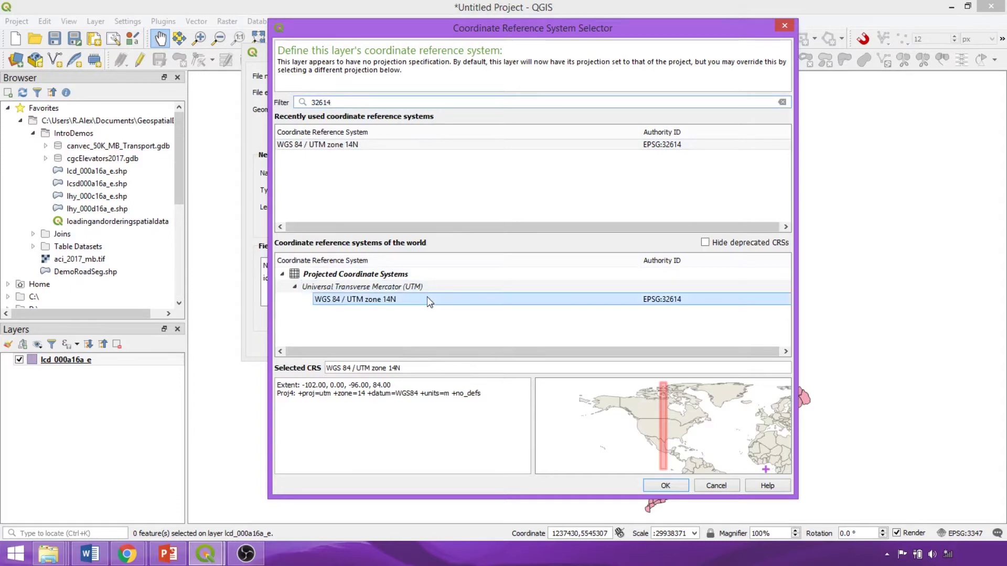
click(661, 486)
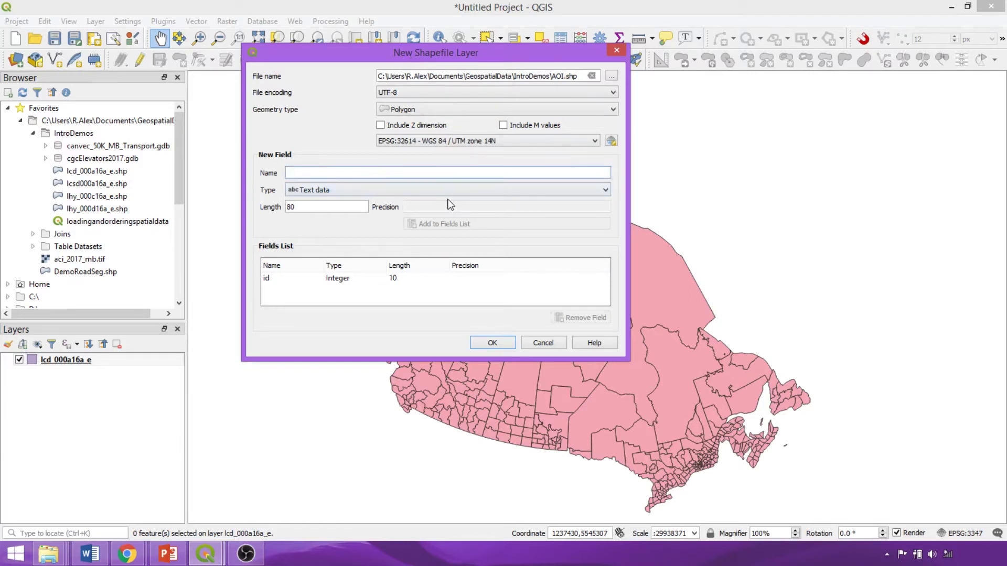
text(C)
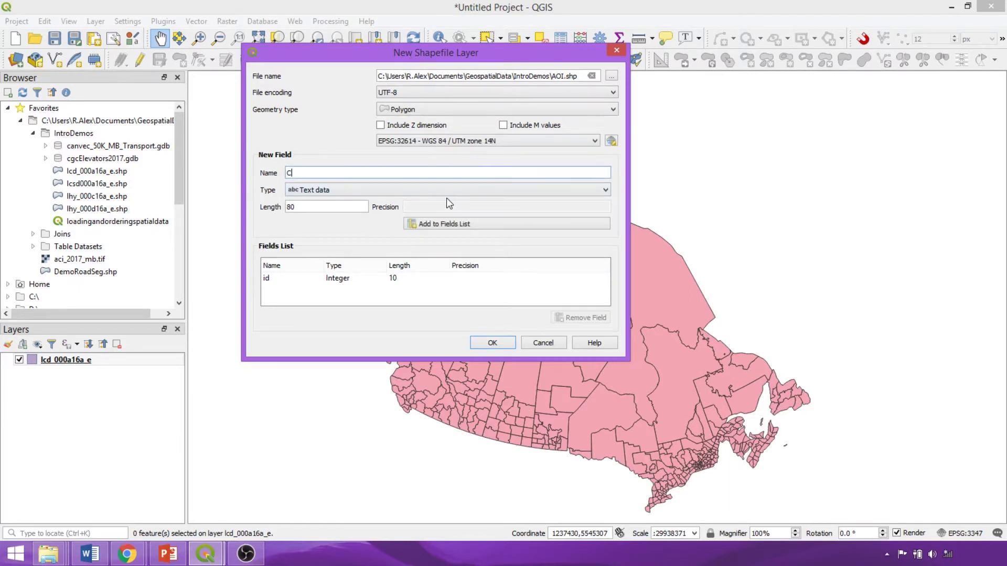
text(omments)
Add a Comments text field with length 100.
key(Tab)
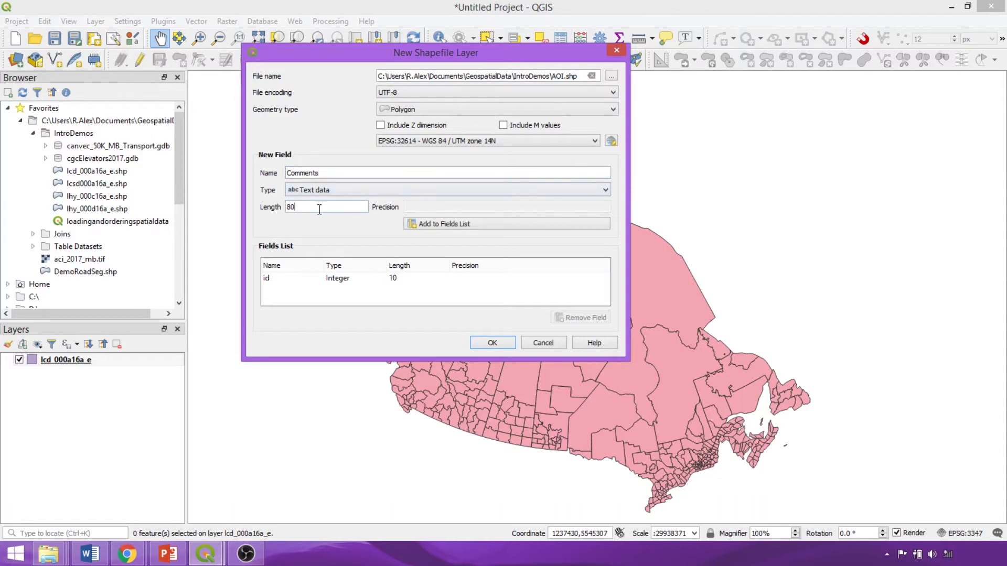
key(Tab)
click(441, 226)
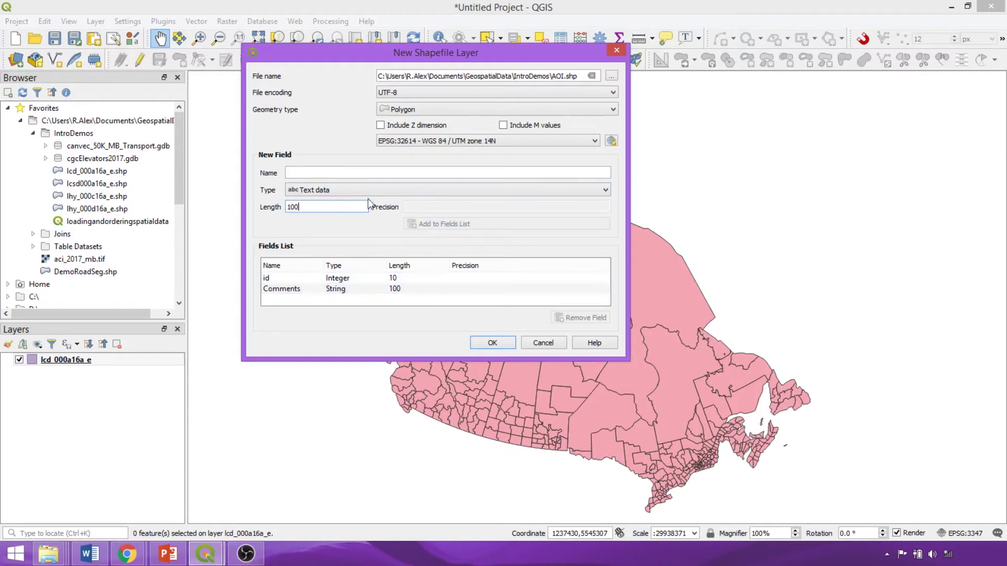
Add an AreaHA decimal field (length 12, precision 2) and create the AOI shapefile.
click(346, 189)
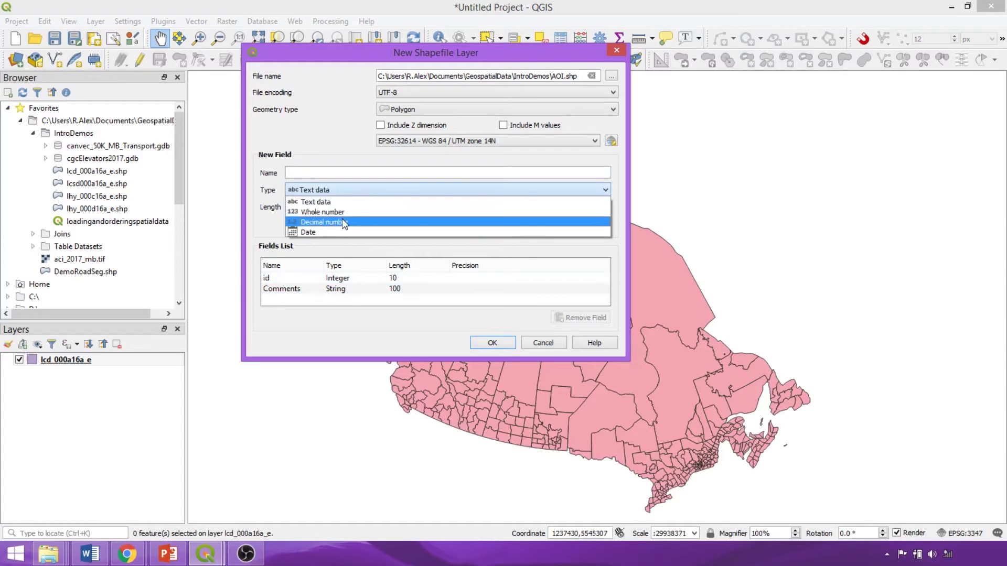
click(344, 218)
click(344, 169)
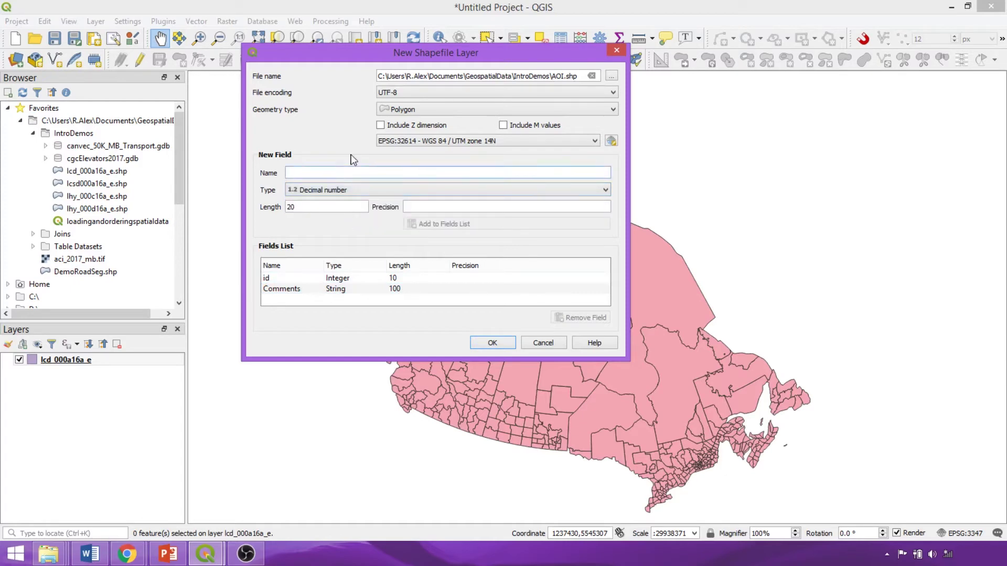
text(AreaHA)
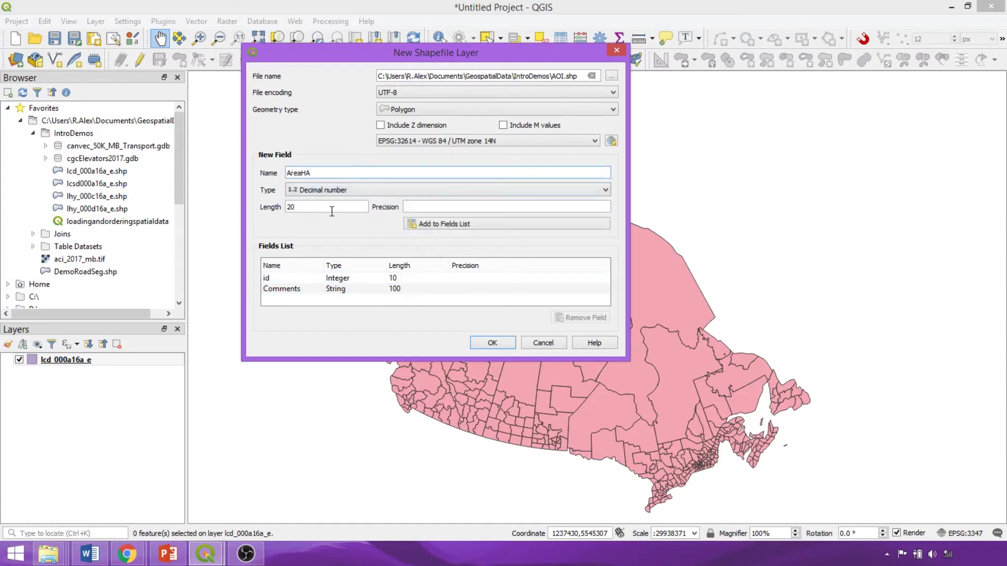
double_click(324, 212)
text(12)
click(454, 204)
text(2)
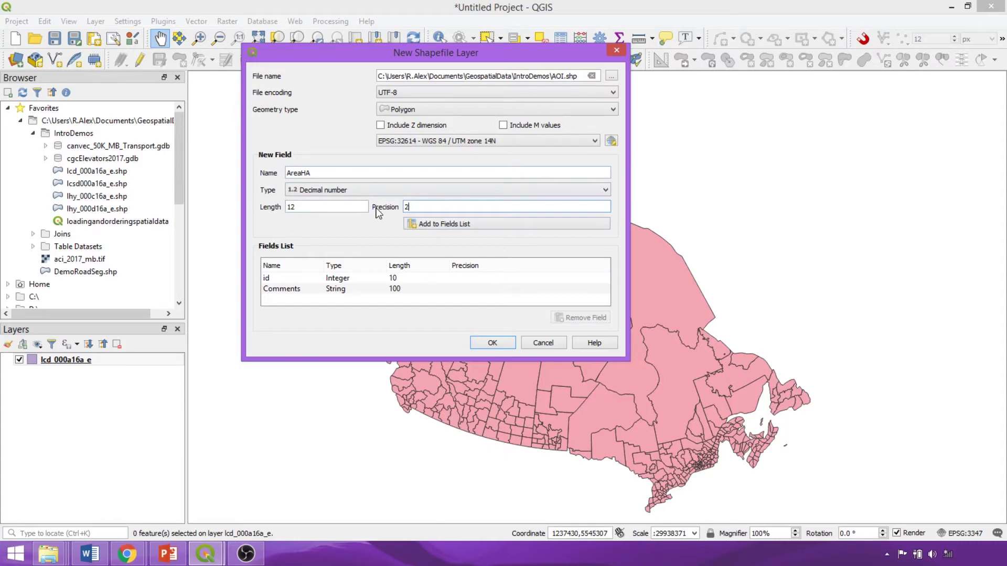
click(449, 223)
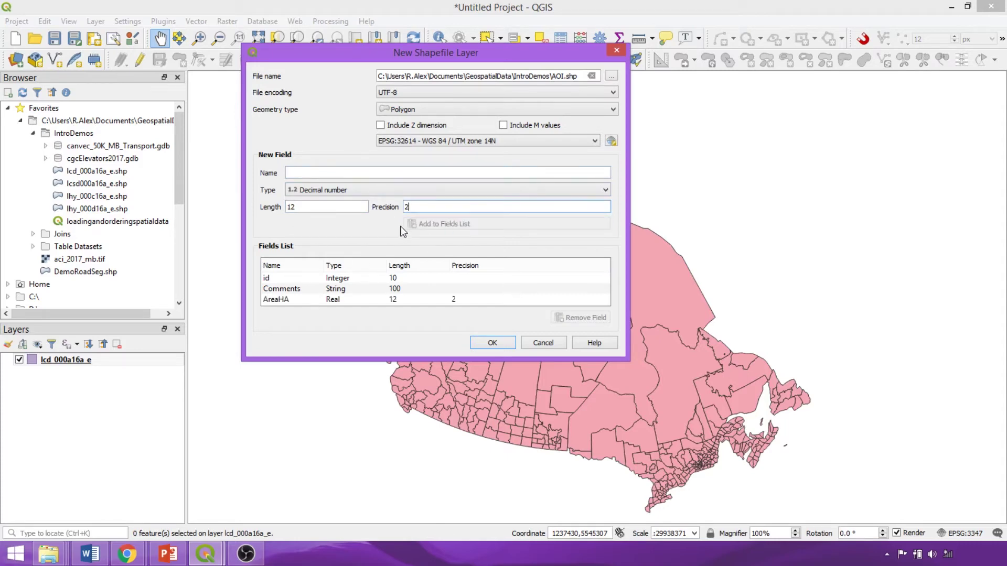
click(498, 343)
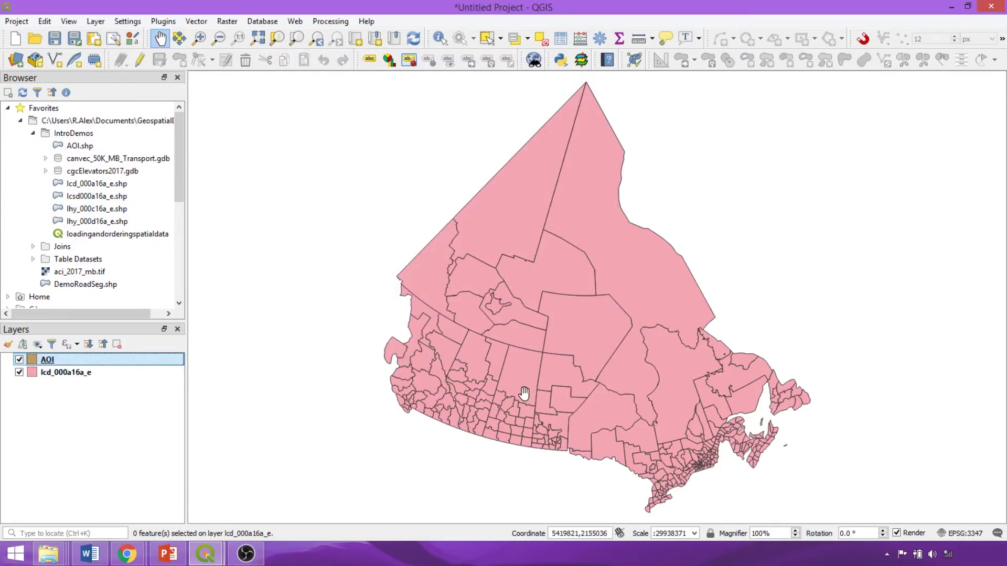
Put the AOI layer in edit mode with Add Polygon Feature active and Advanced Digitizing showing.
click(139, 61)
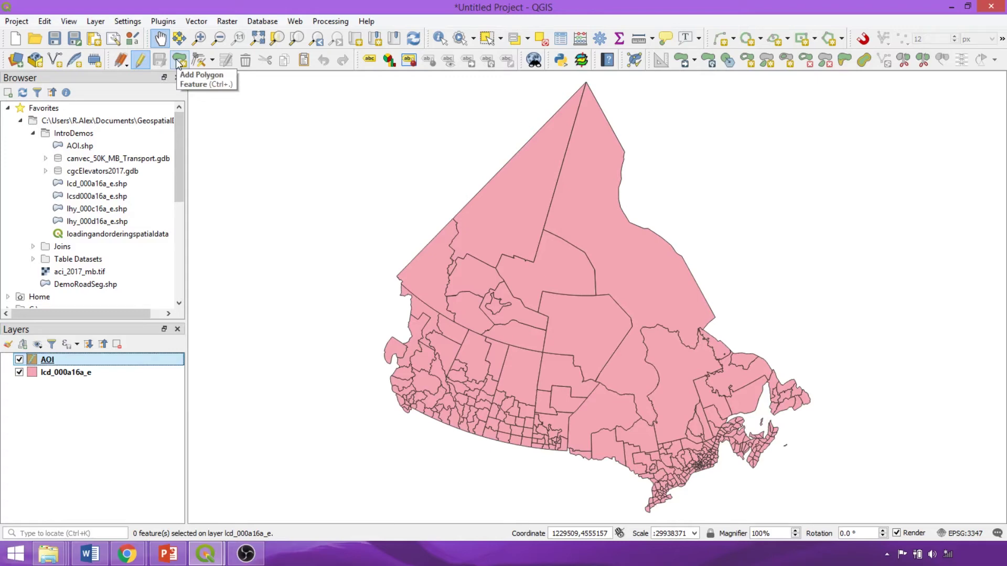
click(179, 63)
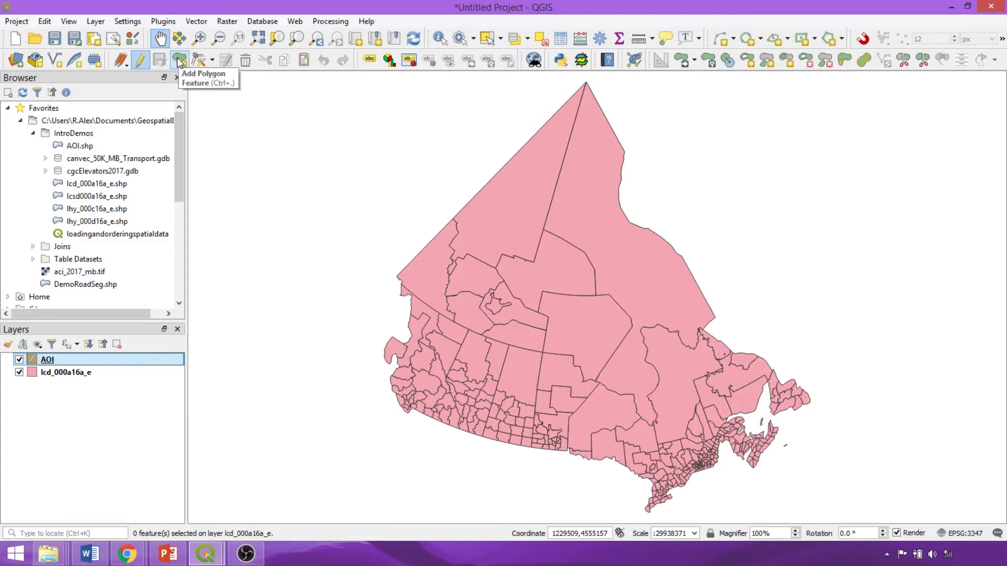
click(178, 63)
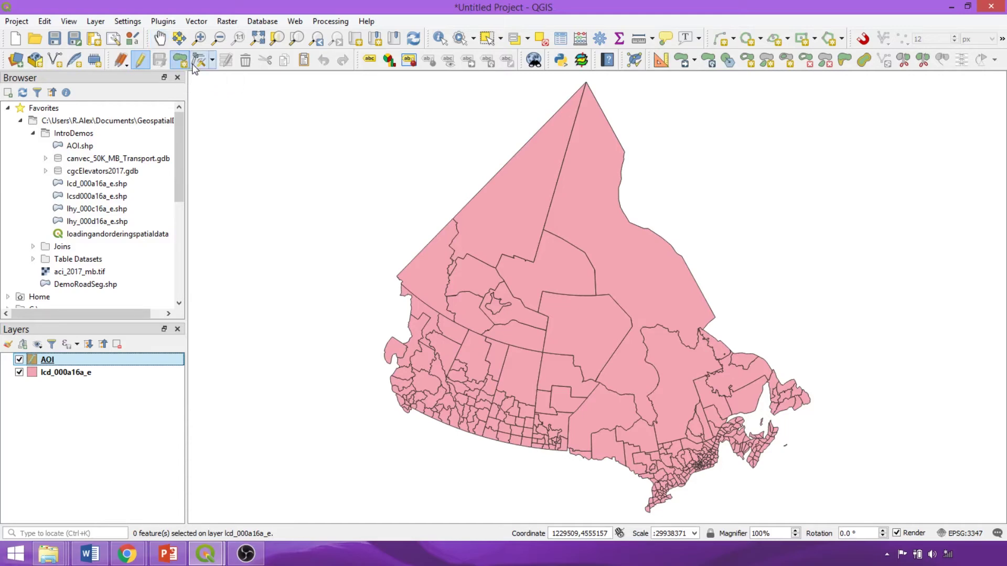
click(661, 62)
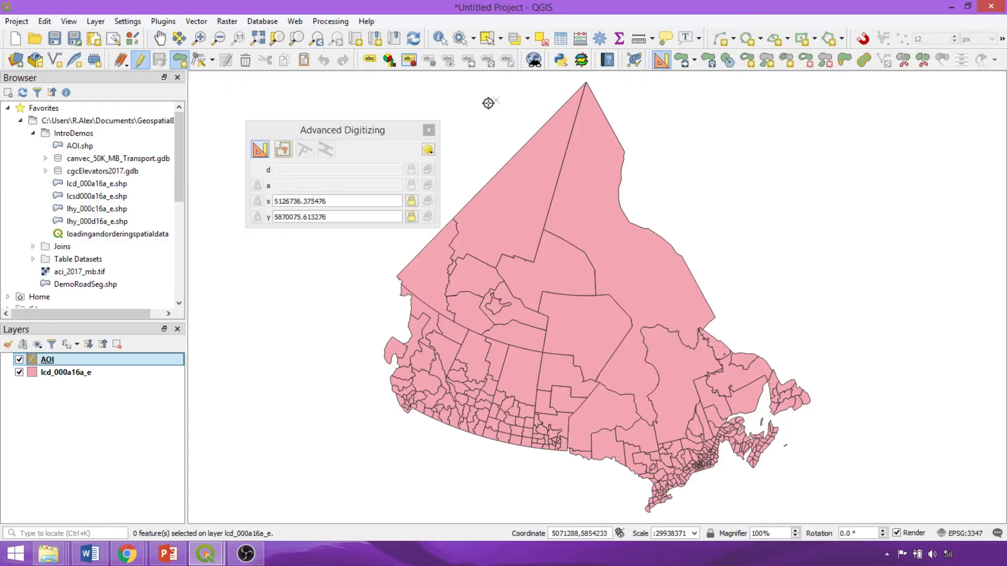
Enable advanced digitizing and snapping to vertices on all layers.
click(429, 150)
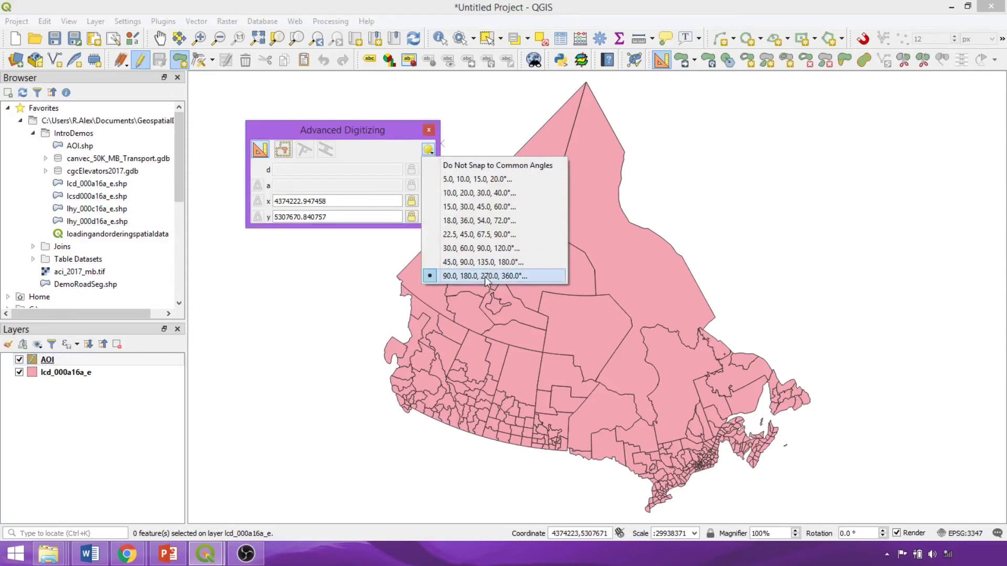
click(861, 42)
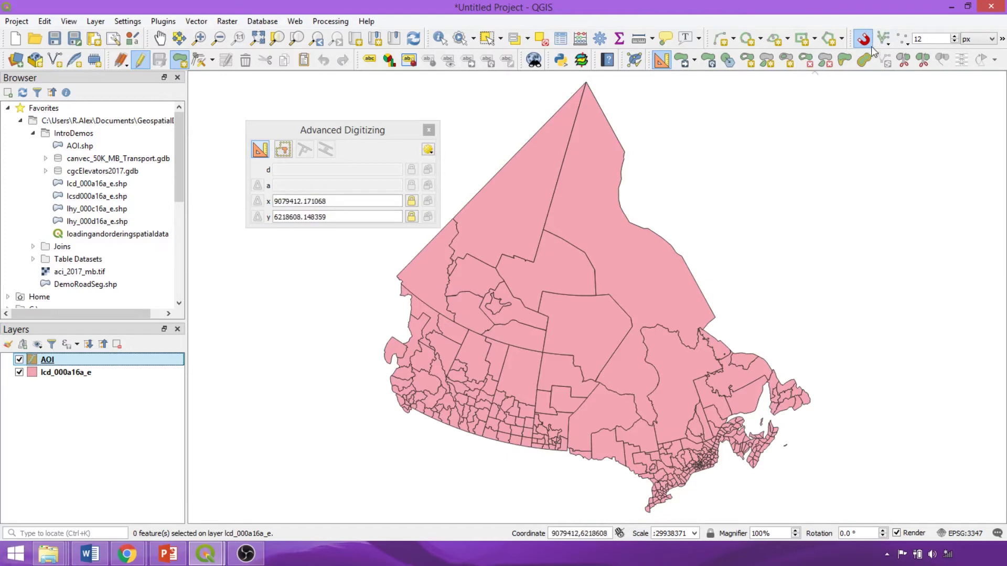
click(880, 42)
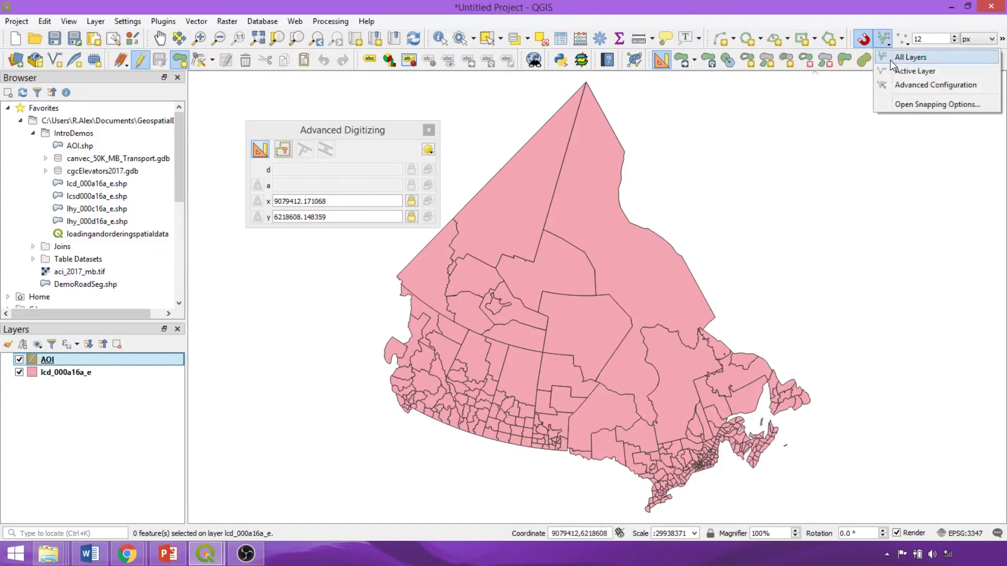
click(906, 43)
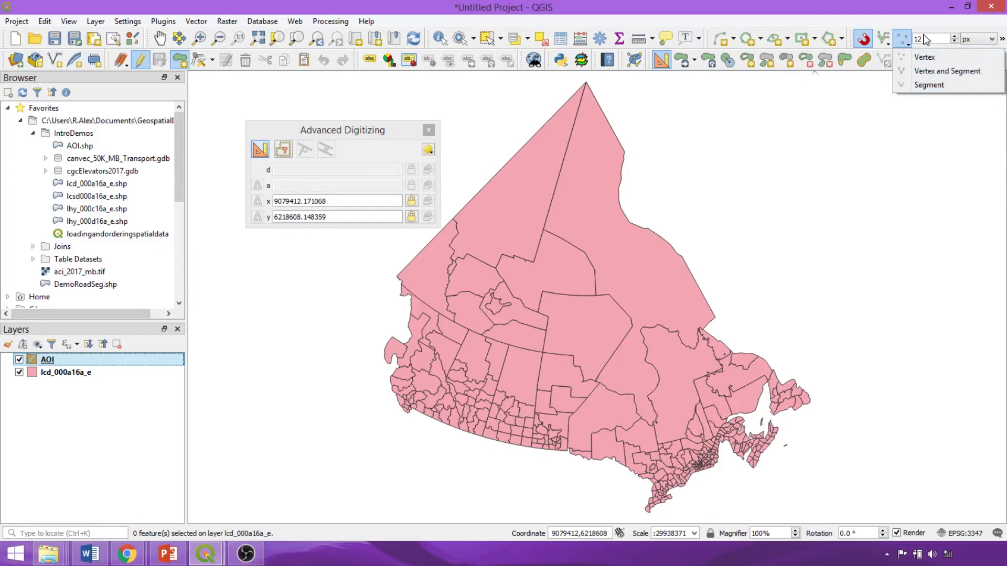
click(921, 58)
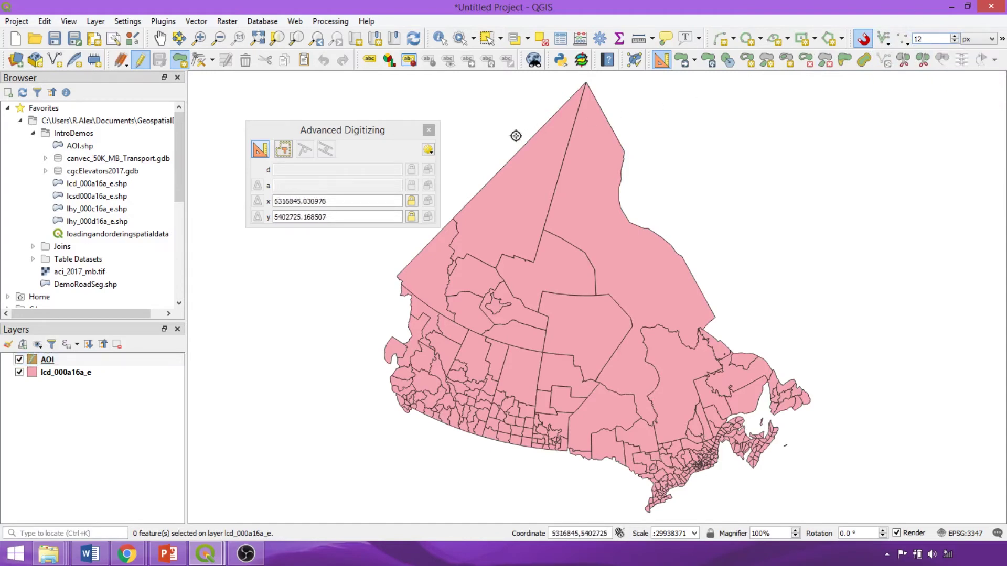
scroll(556, 447, up, 2)
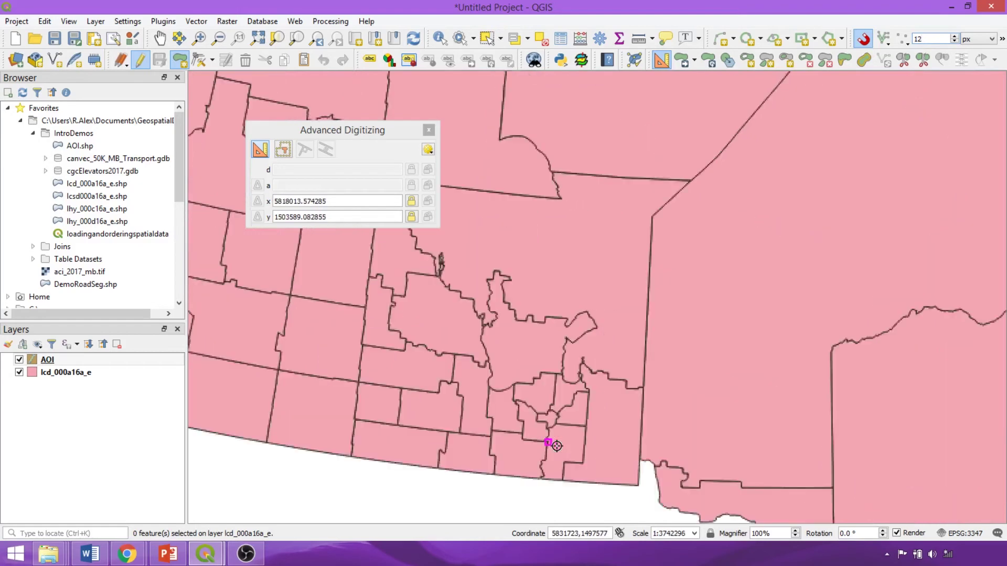
scroll(553, 445, up, 2)
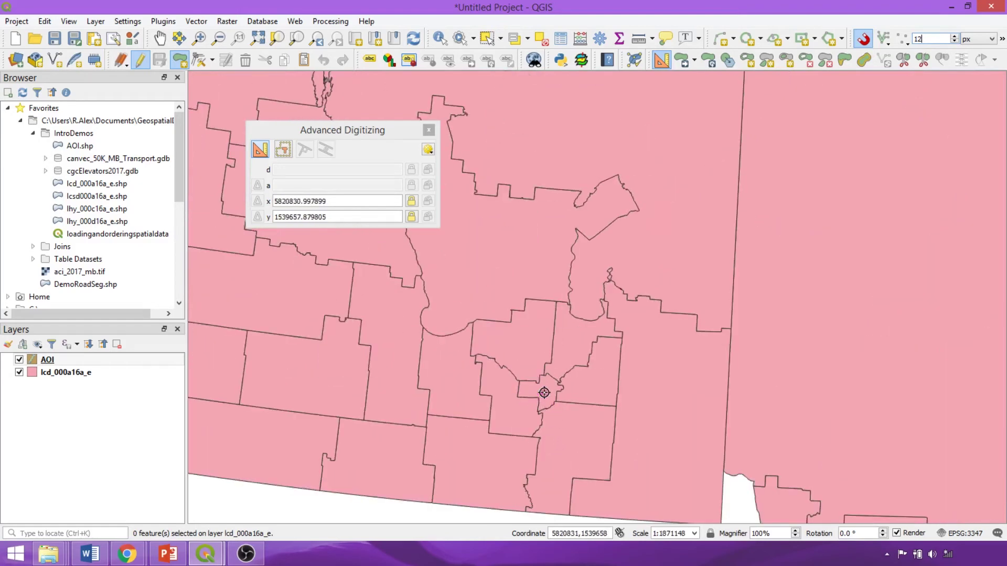
Place the square's four corners over the small census divisions and finish the polygon.
click(497, 435)
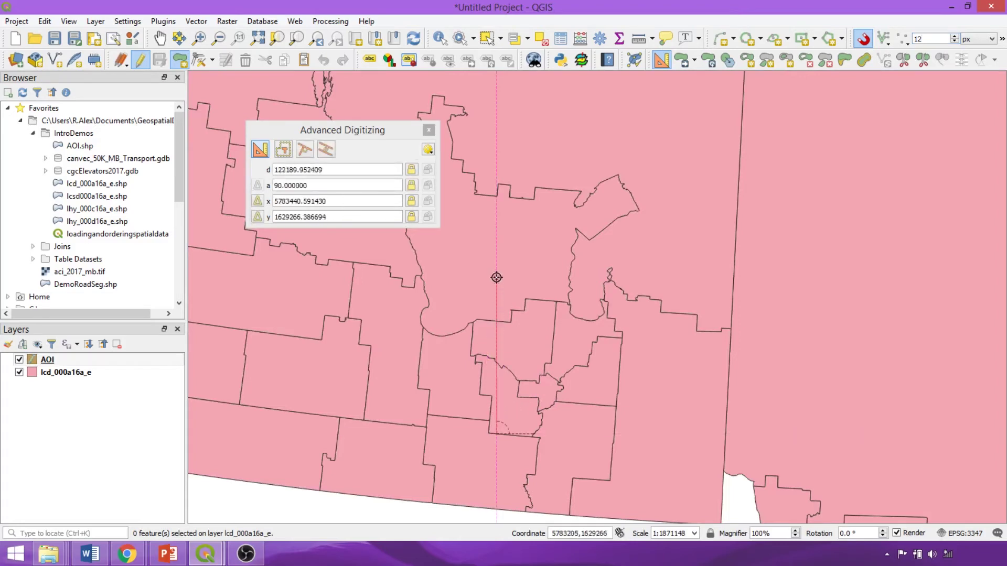
click(496, 274)
click(667, 274)
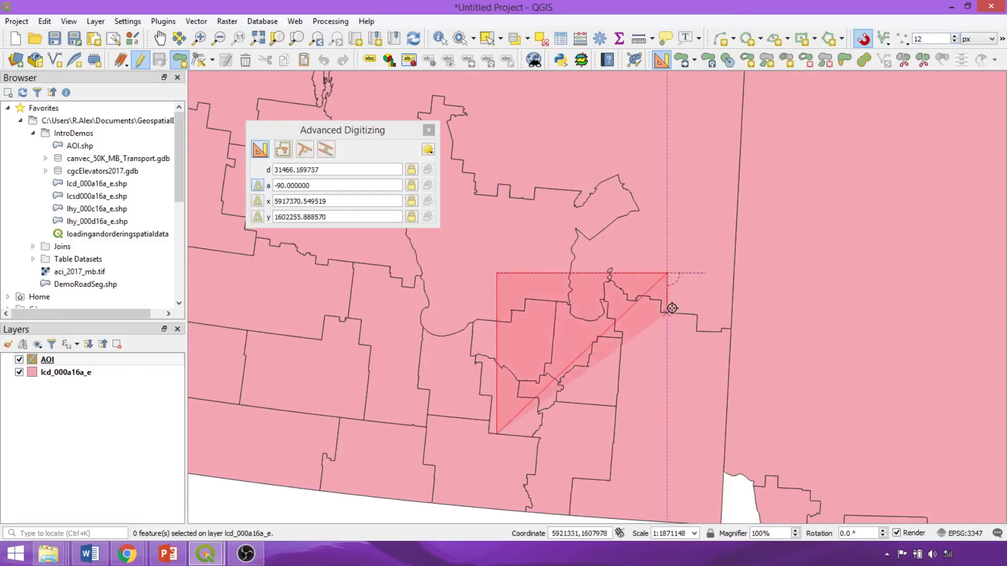
click(666, 432)
right_click(664, 432)
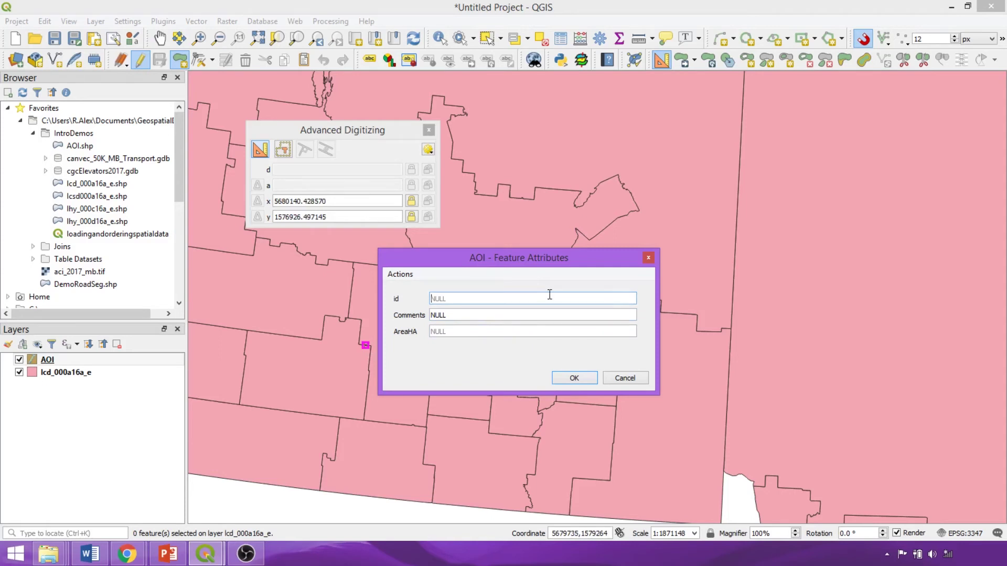
text(1)
Save the feature with id 1 and comment 'Add Polygon Feature', then select the AOI layer.
key(Tab)
text(A)
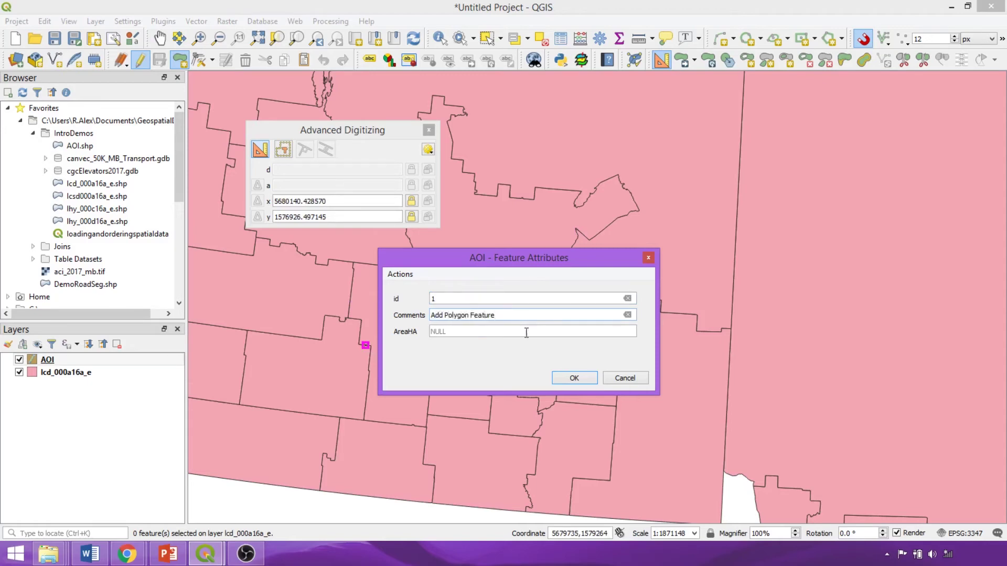
click(575, 379)
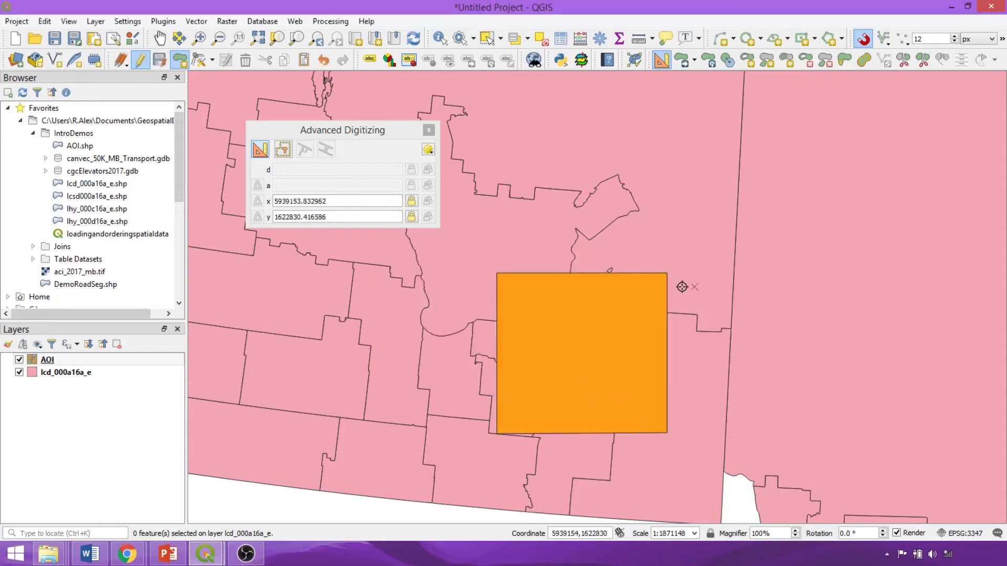
click(89, 363)
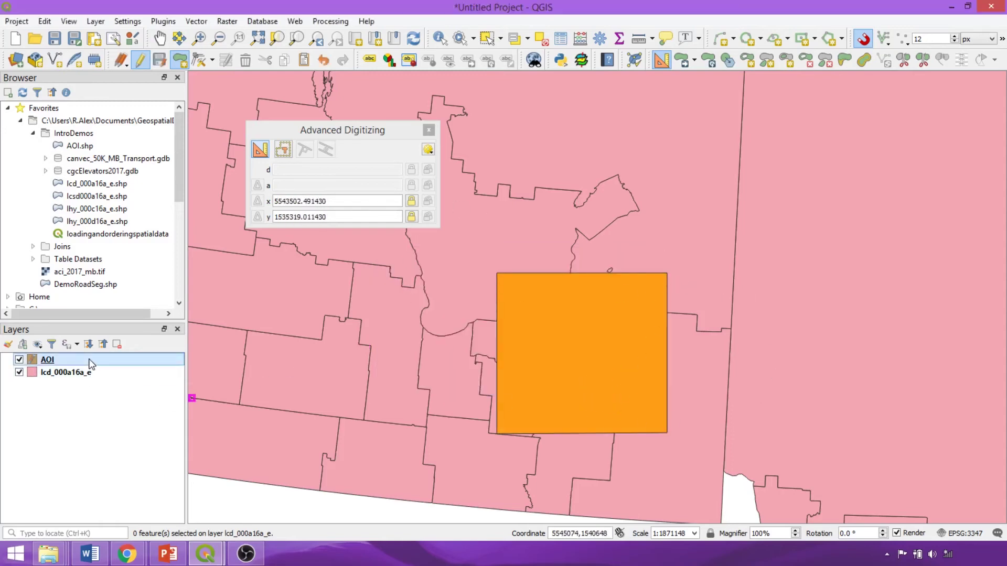
Turn off Advanced Digitizing and close its panel.
click(261, 150)
click(863, 39)
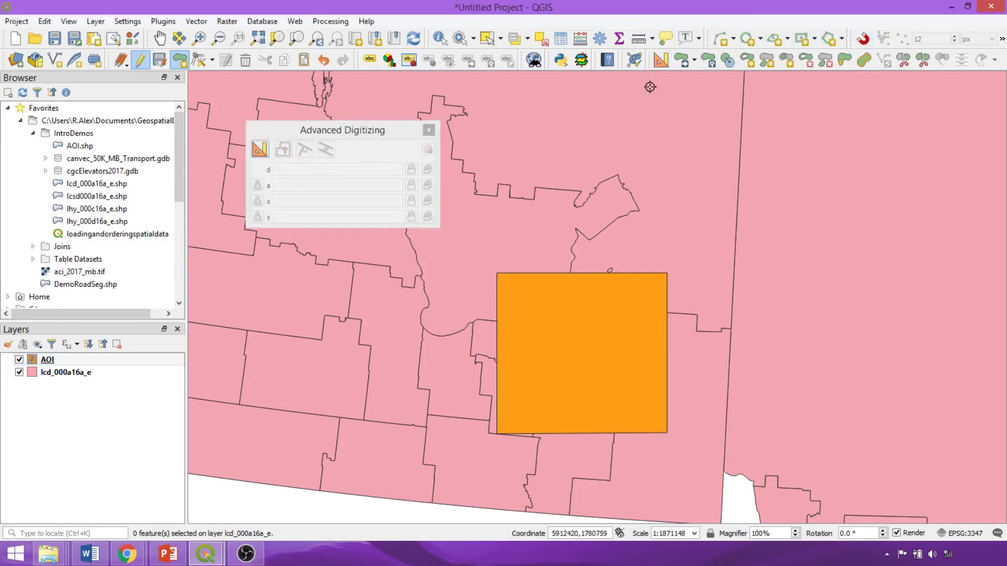
click(429, 130)
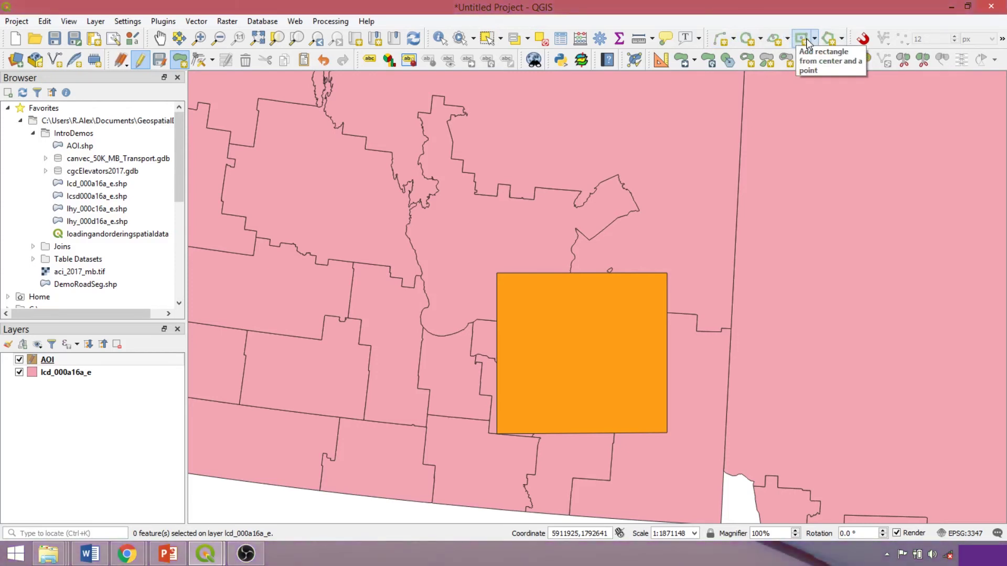
Draw a rectangle from a centre point north of the square to a corner.
click(808, 43)
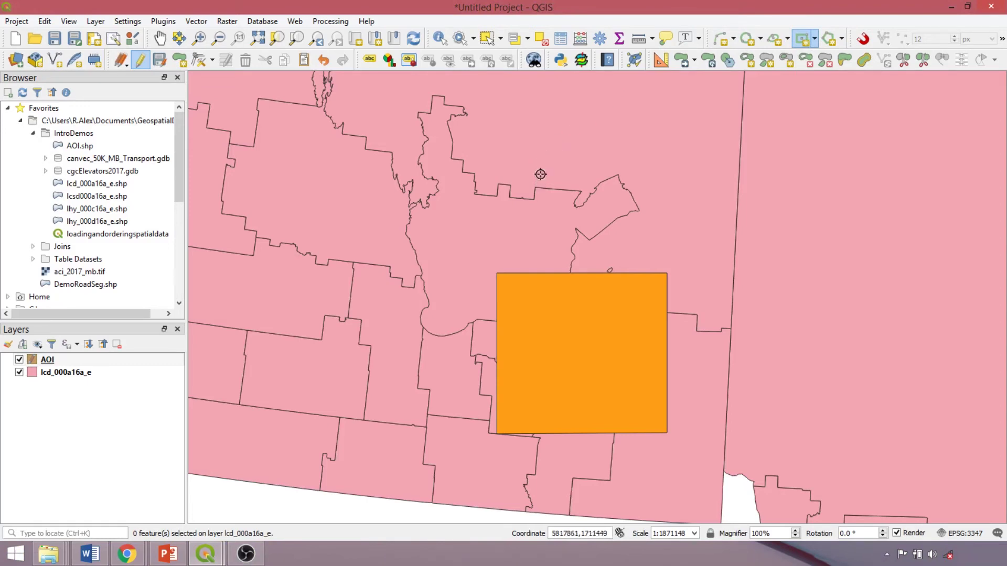
click(543, 161)
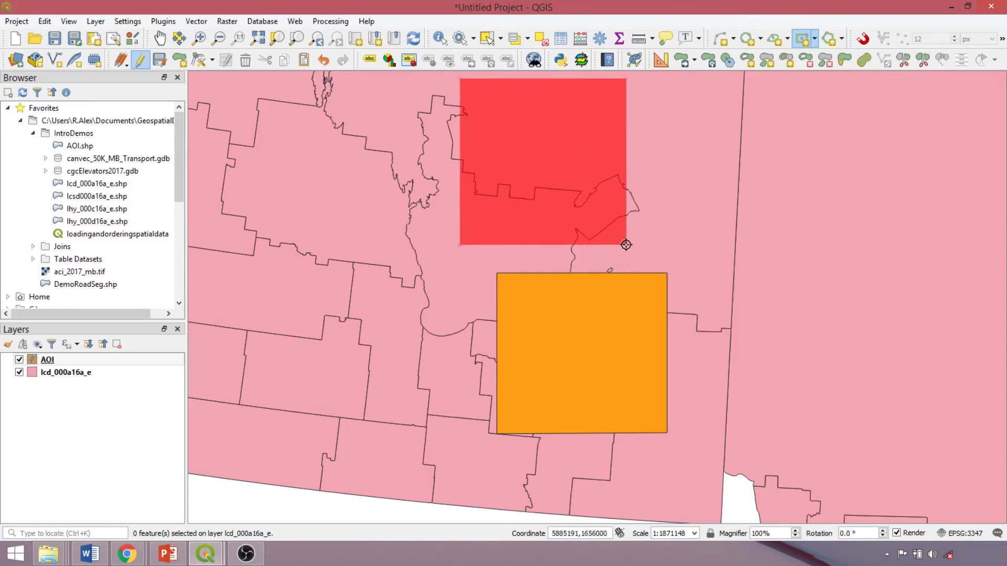
click(640, 259)
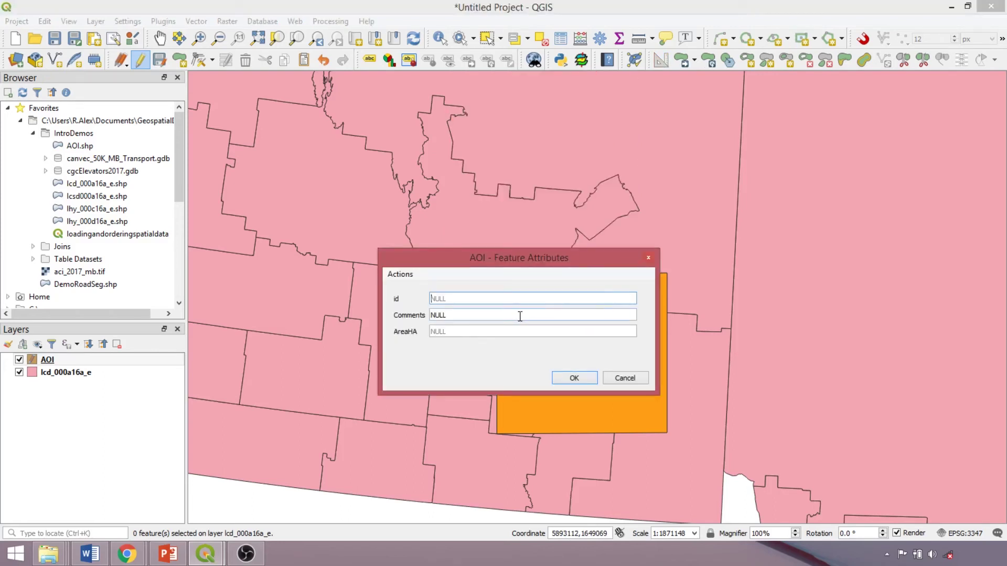
text(2)
Enter id 2 with comment 'Shape Digitizing Feature' and confirm the feature.
key(Tab)
text(Shape Digitizing Feature)
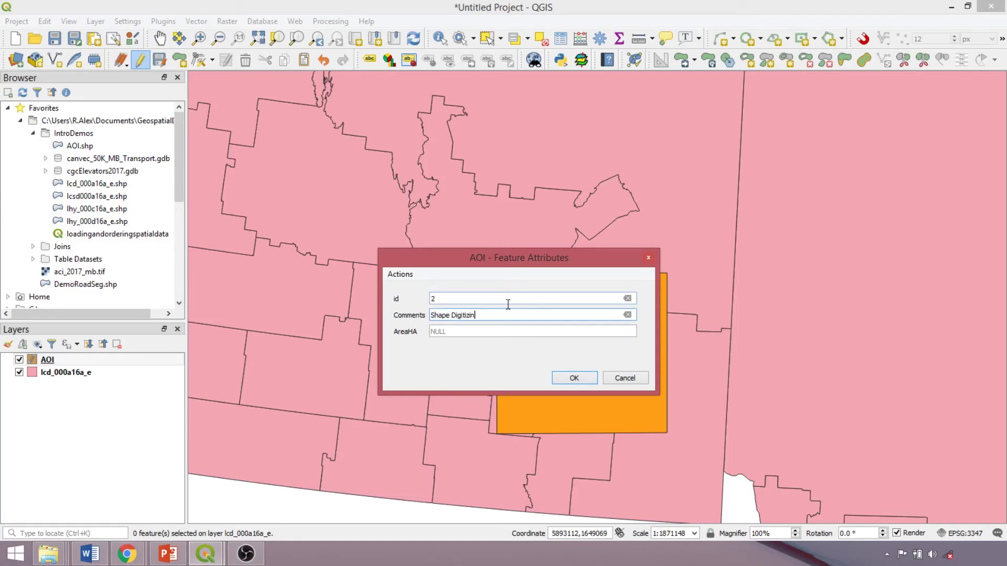
click(573, 379)
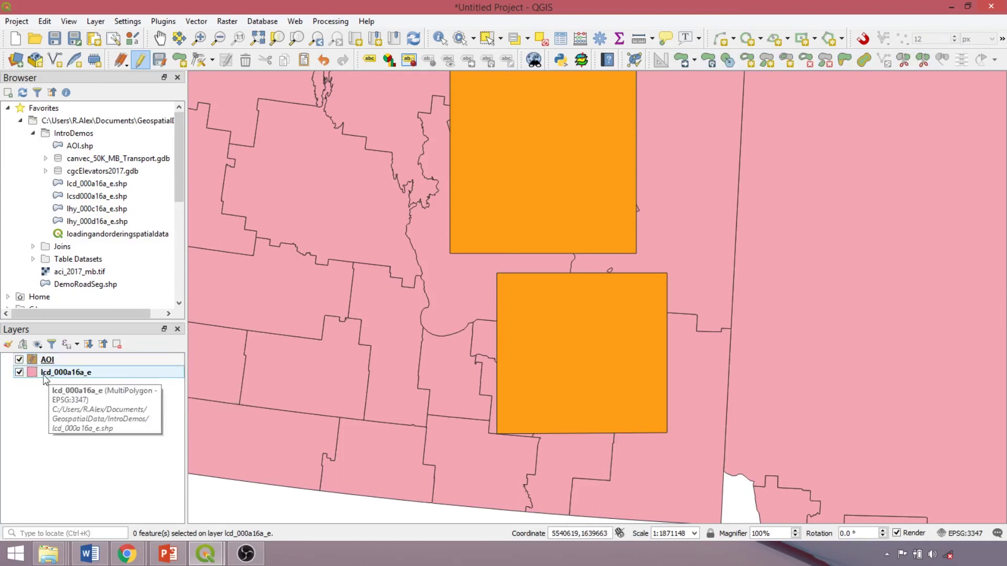
Hide AOI and box-select the eight lower-centre divisions in lcd_000a16a_e.
click(20, 360)
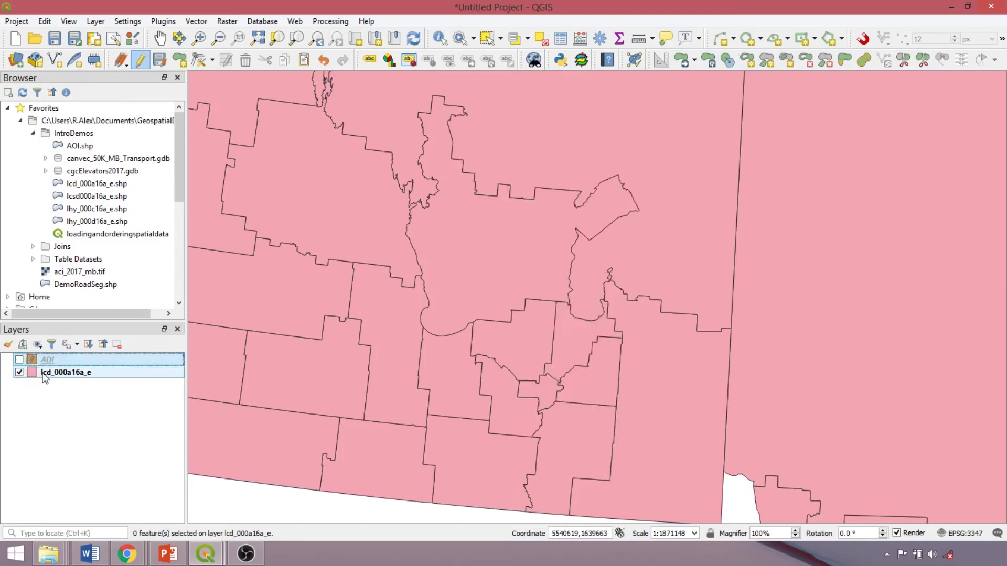
click(44, 374)
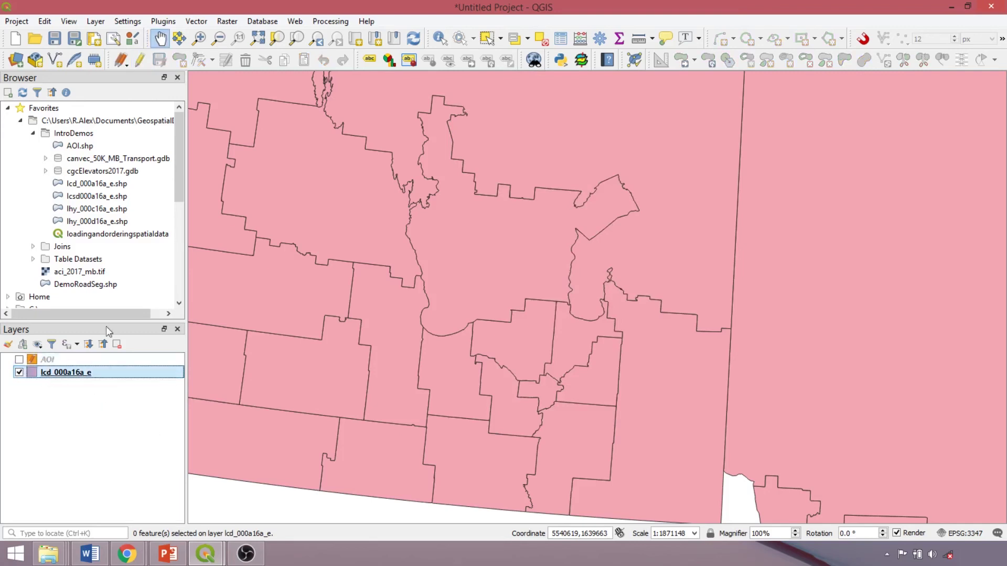
click(487, 39)
drag(456, 340, 573, 451)
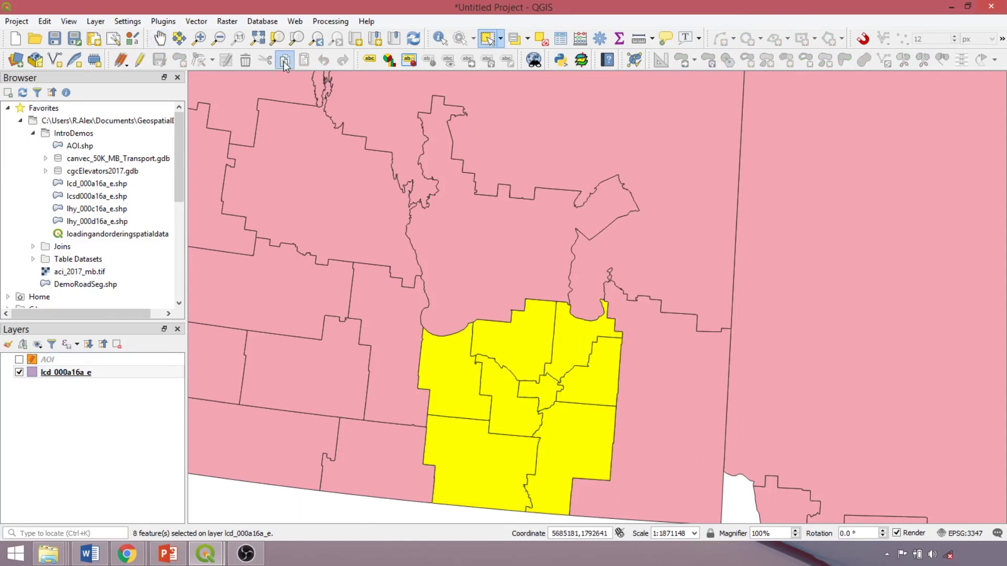
Show AOI, hide lcd_000a16a_e, and paste the copied divisions into AOI.
click(19, 359)
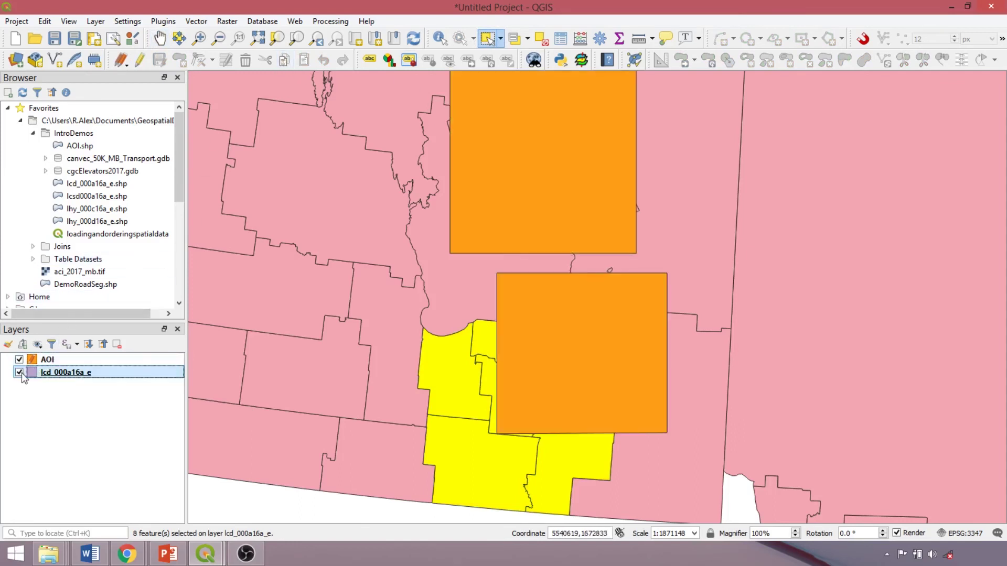
click(19, 373)
click(48, 360)
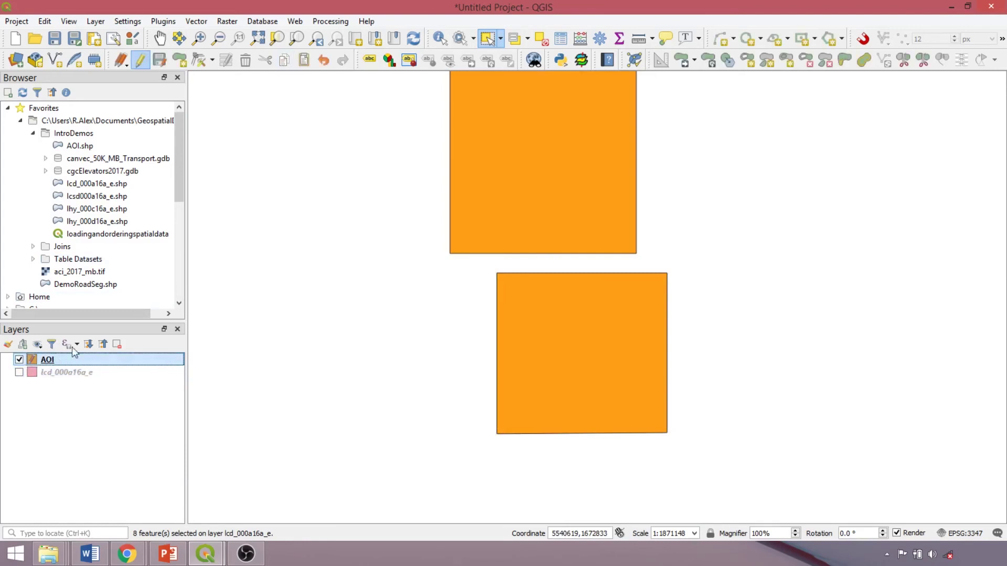
click(304, 61)
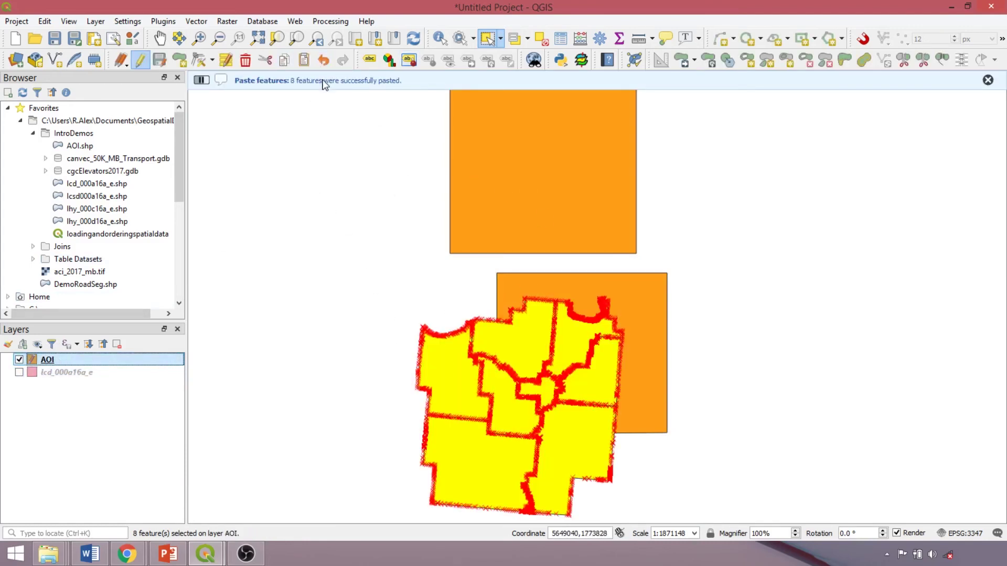
Merge the eight pasted divisions into one AOI polygon, skipping all attribute fields.
click(942, 62)
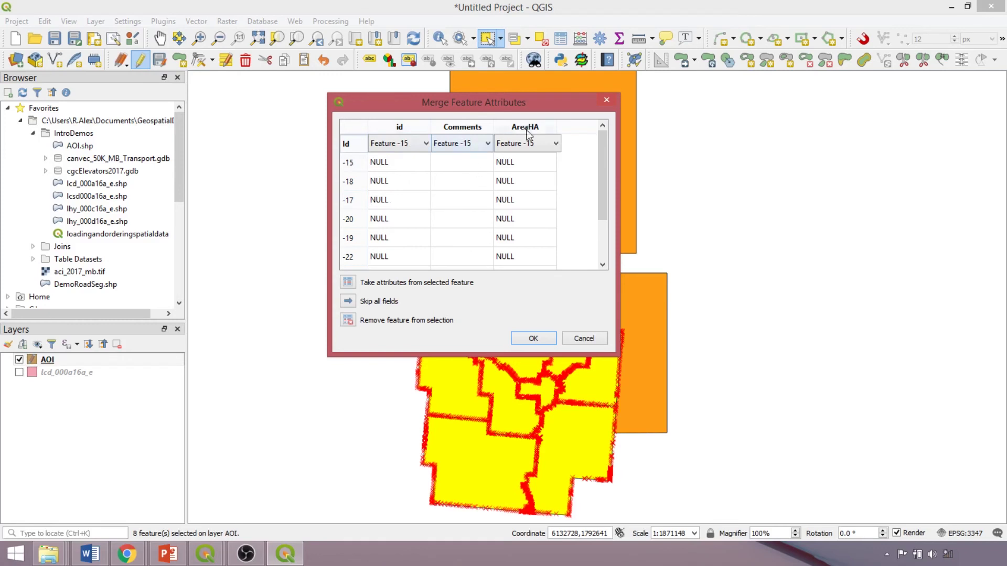
click(349, 301)
click(532, 340)
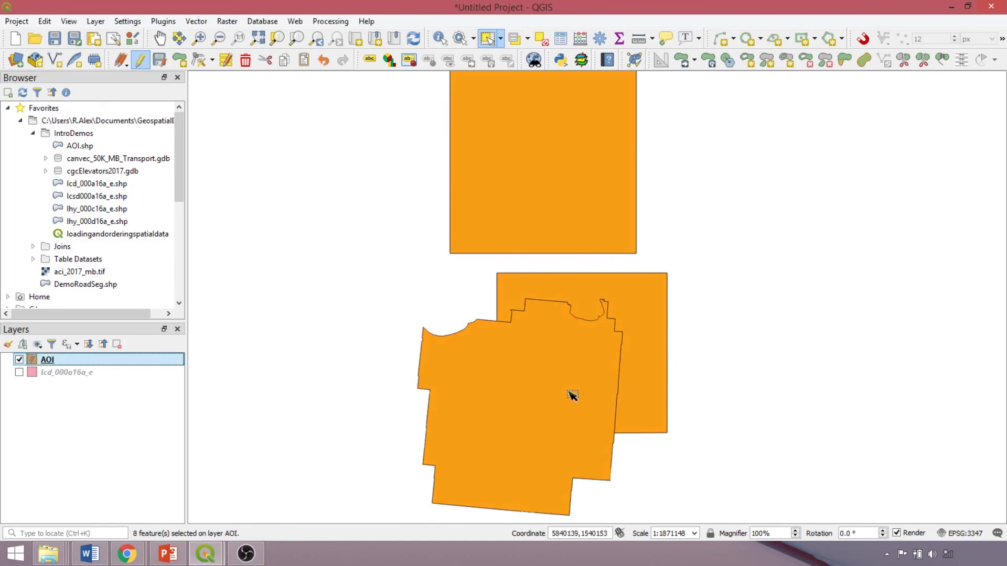
In the AOI attribute table, give the merged feature id 3 and a 'Merged CDs' comment.
right_click(71, 362)
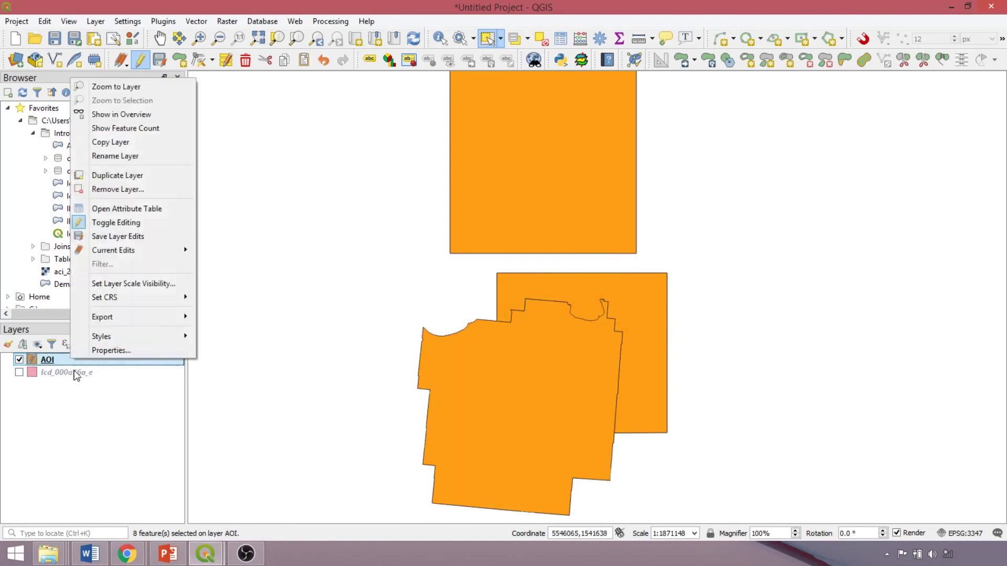
click(144, 220)
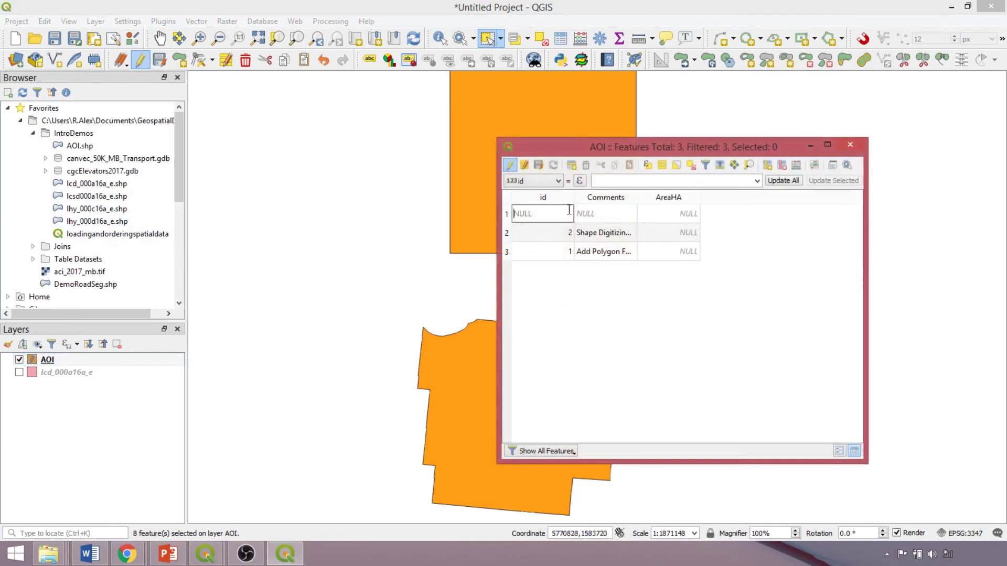
text(3)
double_click(630, 214)
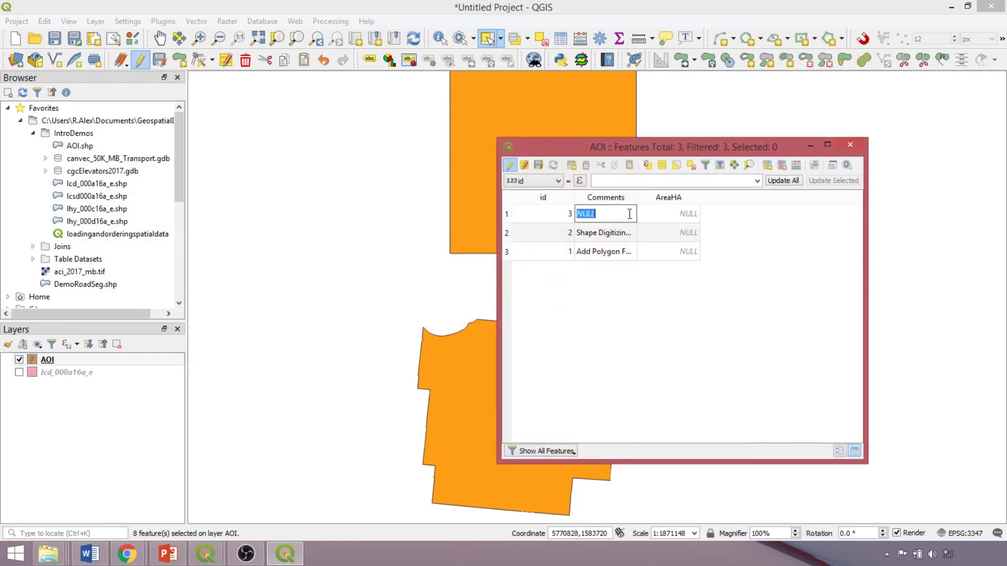
text(M)
text(No 2-3)
text(, 9-14)
text() Around Winn)
text(e)
text(g)
key(Return)
Save the AOI edits, turn off editing, and close the attribute table.
mouse_move(640, 147)
mouse_down()
mouse_move(171, 171)
mouse_move(482, 122)
mouse_up()
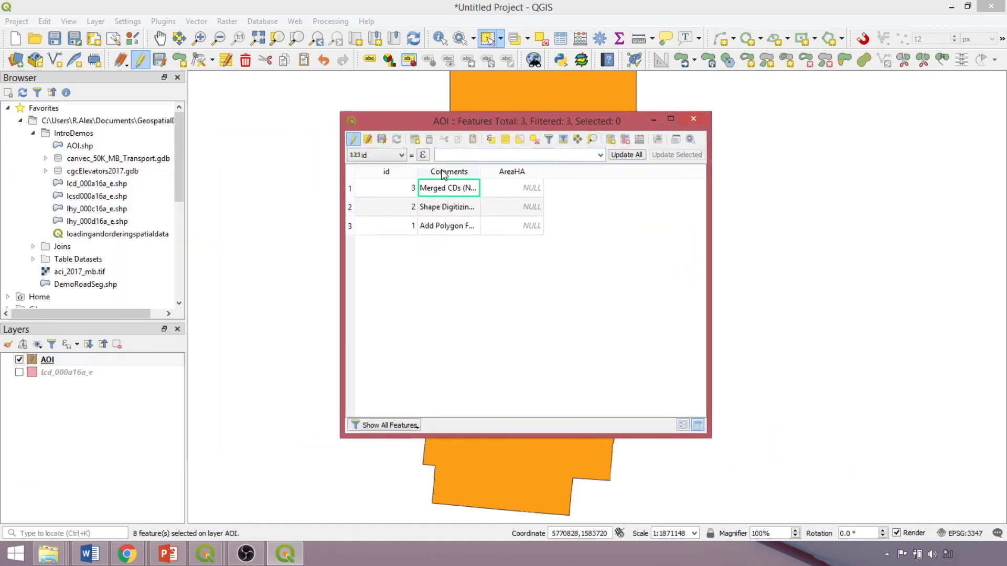
click(382, 140)
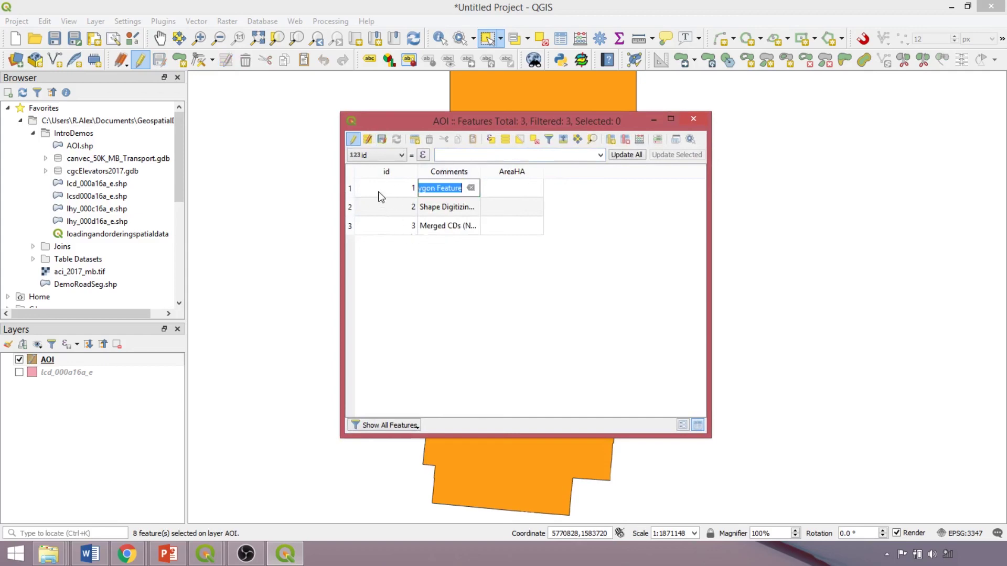
click(349, 141)
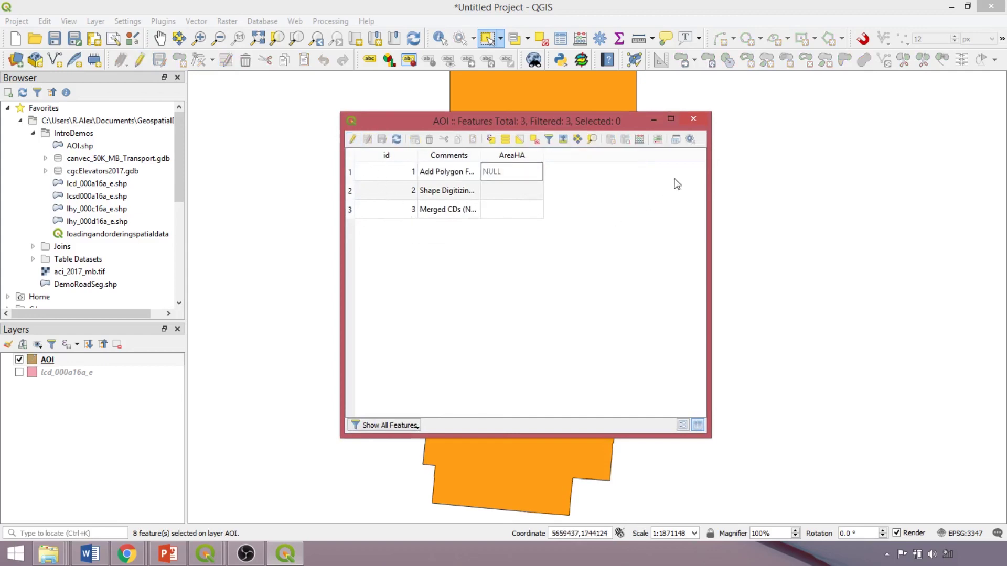
click(693, 119)
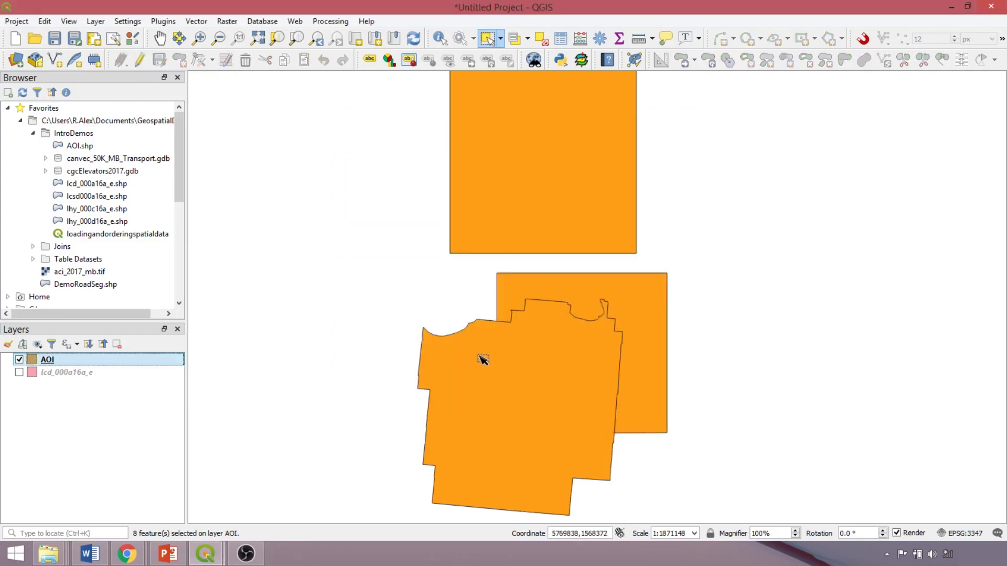